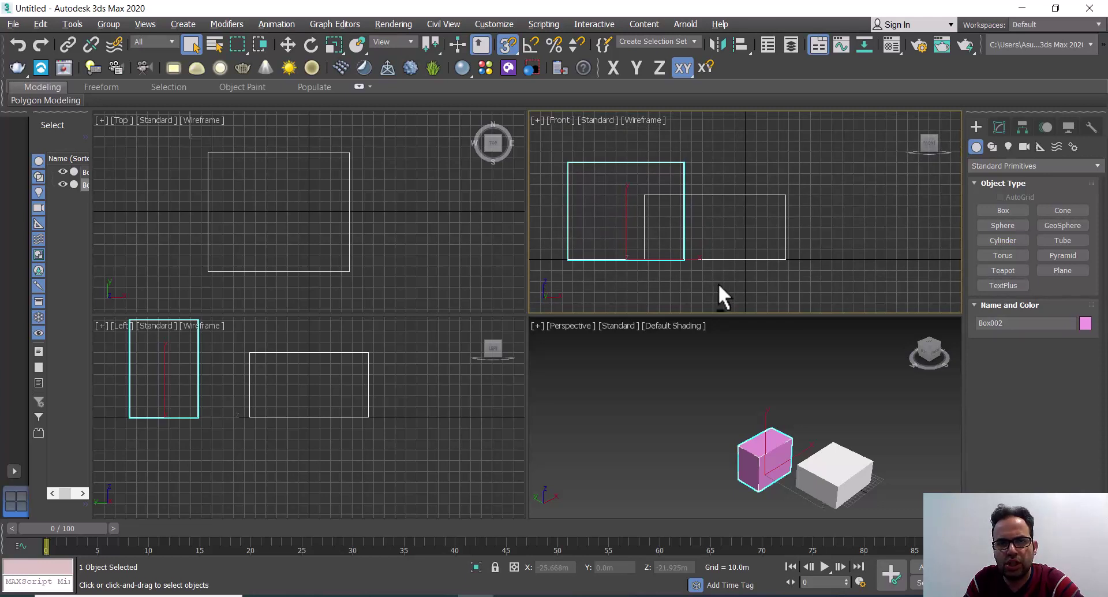
- Enable axis constraints for snapping and maximize the Front viewport with nothing selected
key(alt+d)
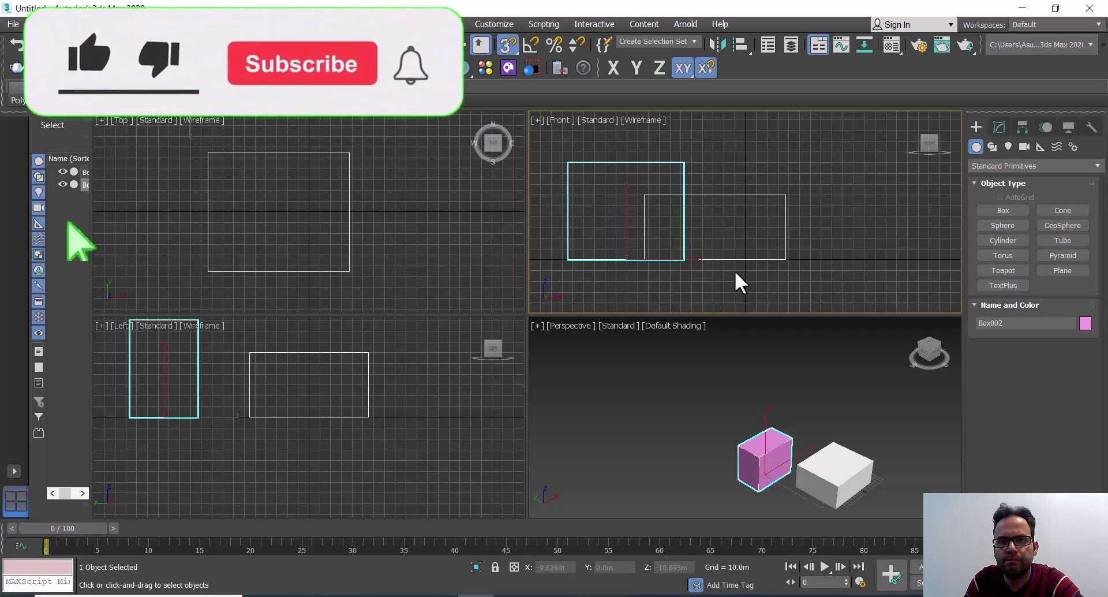
key(alt+w)
click(664, 304)
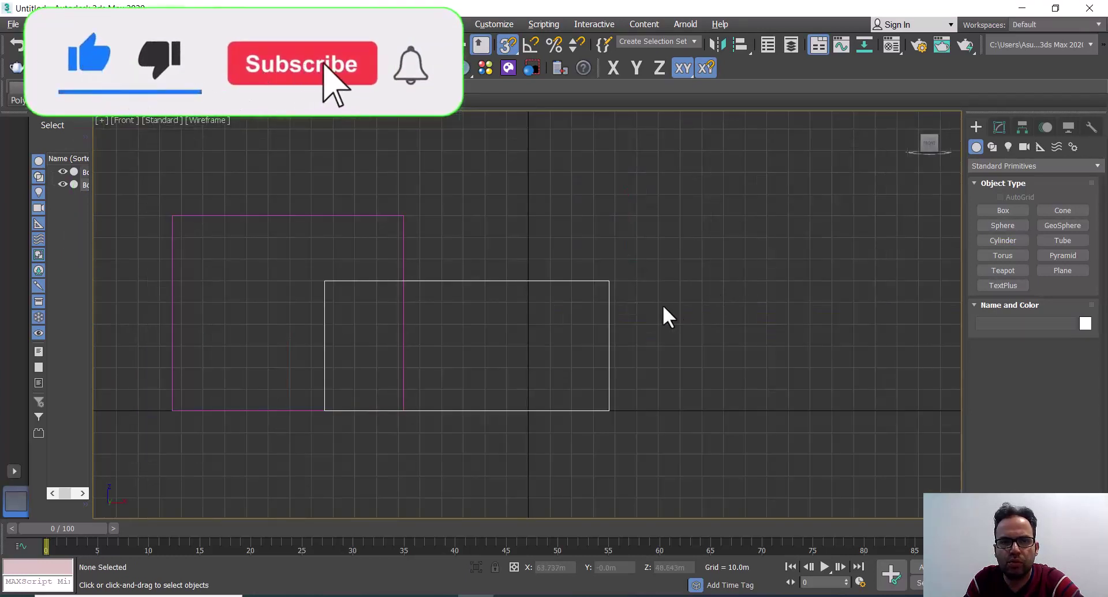
mouse_move(663, 306)
middle_down()
mouse_move(798, 312)
mouse_move(713, 289)
middle_up()
scroll(732, 314, up, 4)
scroll(704, 259, down, 2)
scroll(695, 244, down, 2)
- Switch the maximized viewport to a wireframe Perspective view and check snapping at the white box's corners
key(p)
key(F3)
mouse_move(739, 354)
middle_down()
mouse_move(725, 301)
mouse_move(707, 318)
mouse_move(750, 328)
middle_up()
scroll(708, 318, up, 5)
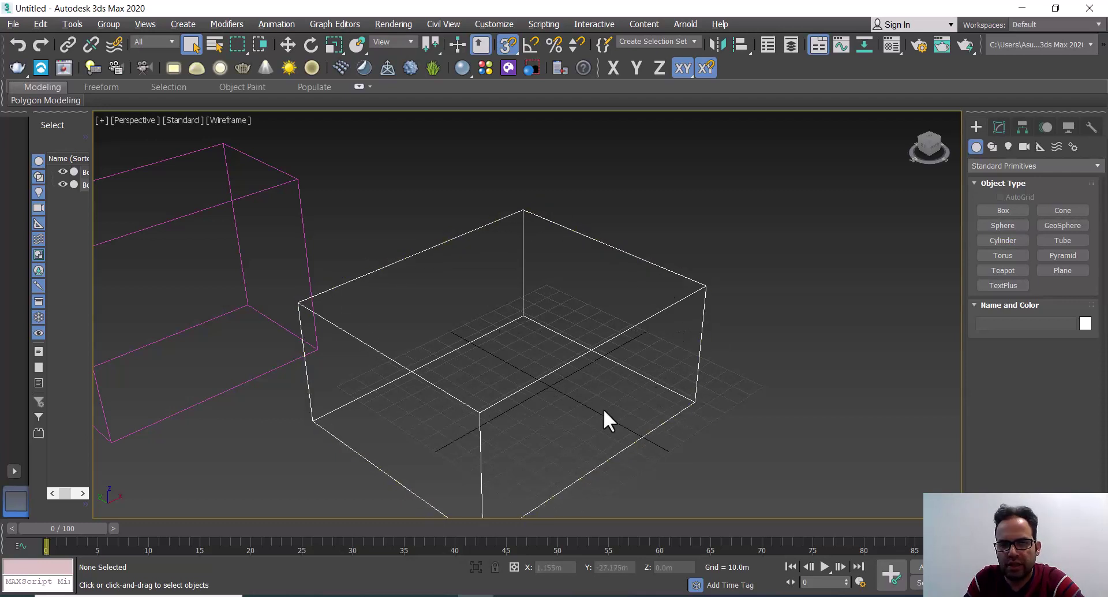
scroll(710, 295, up, 6)
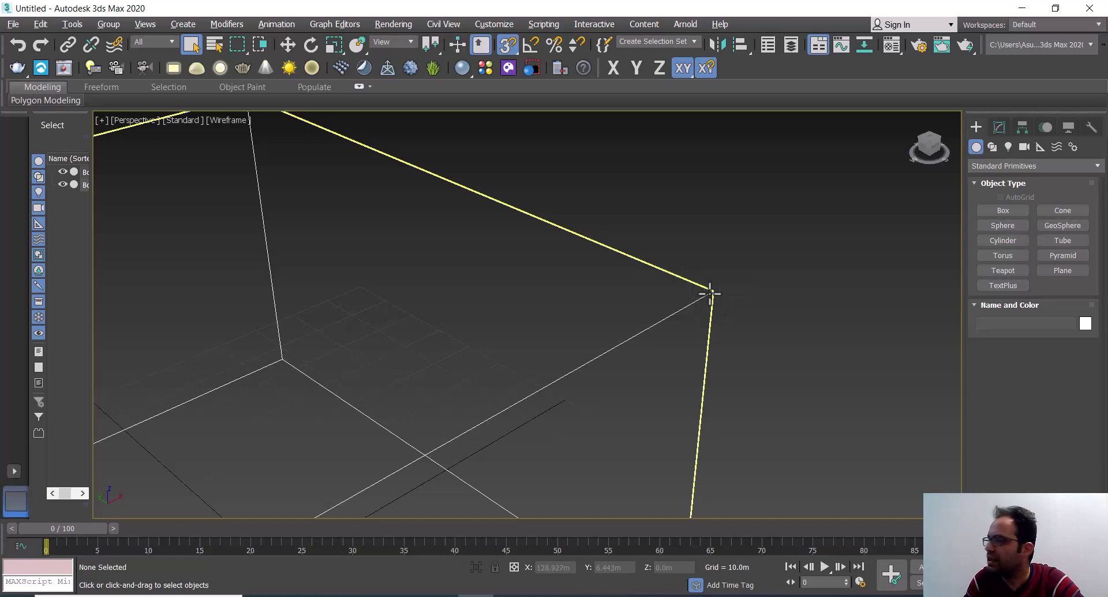
scroll(710, 294, down, 8)
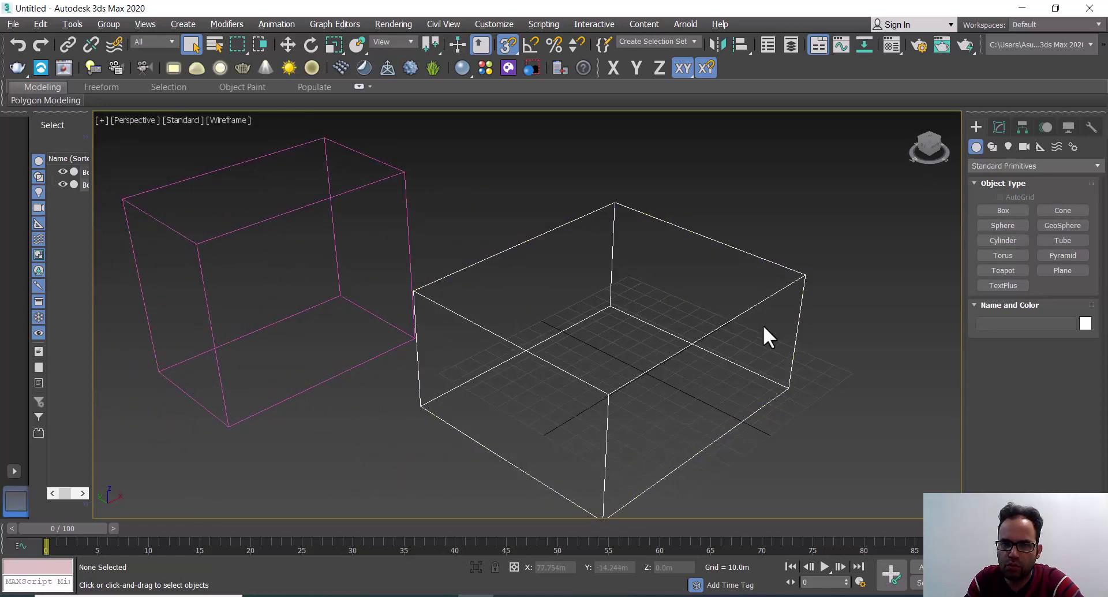
middle_drag(764, 326, 740, 315)
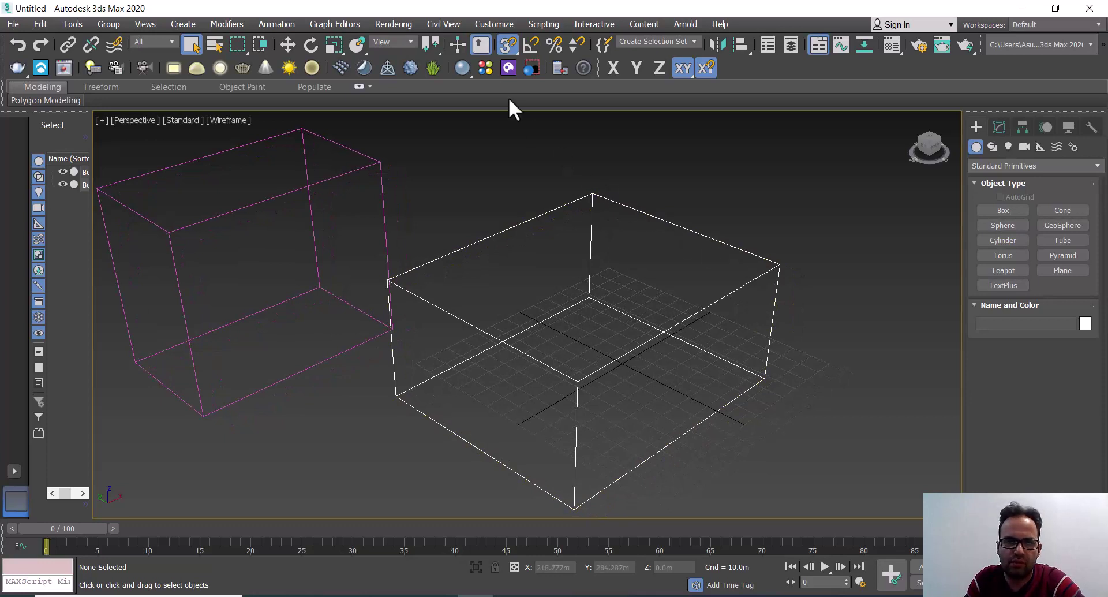
- Turn off 3D snapping and set the snap types to Grid Points, Endpoint and Midpoint only, without Vertex
click(512, 44)
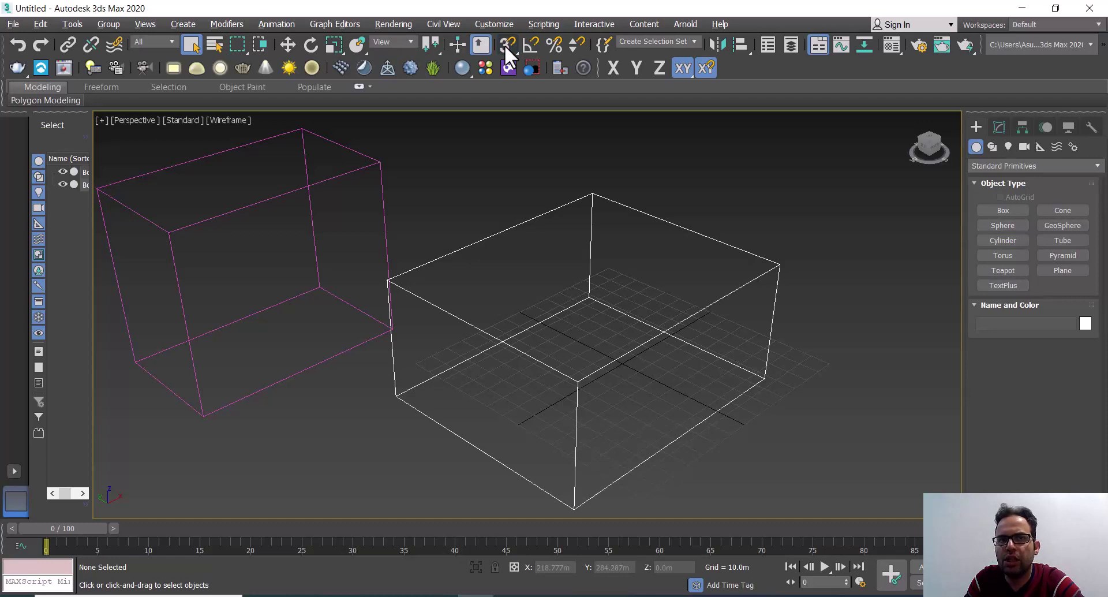
right_click(504, 44)
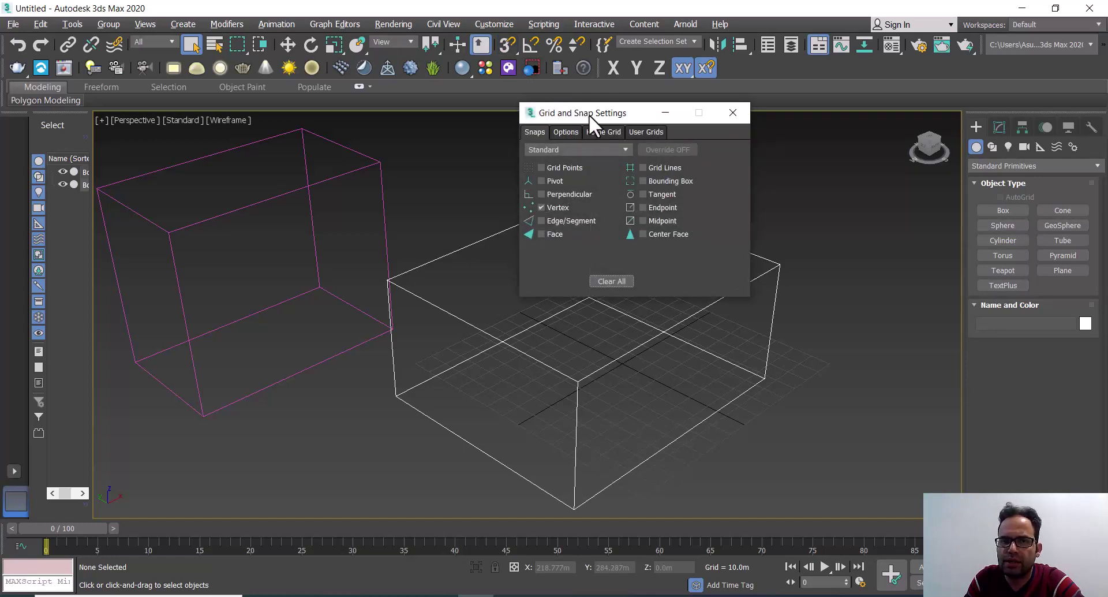
drag(589, 114, 718, 124)
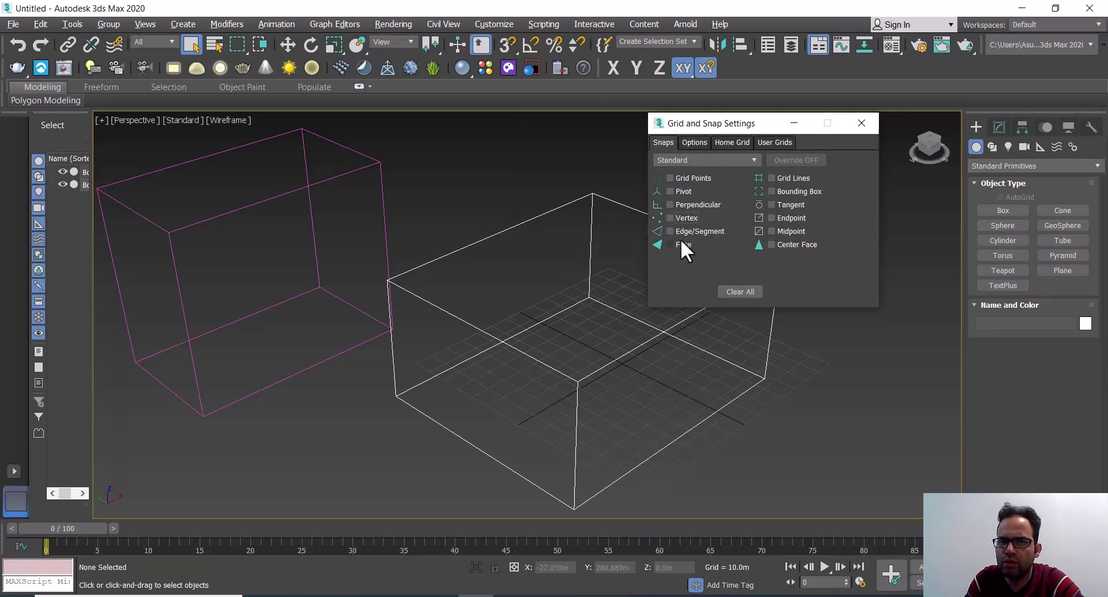
click(694, 177)
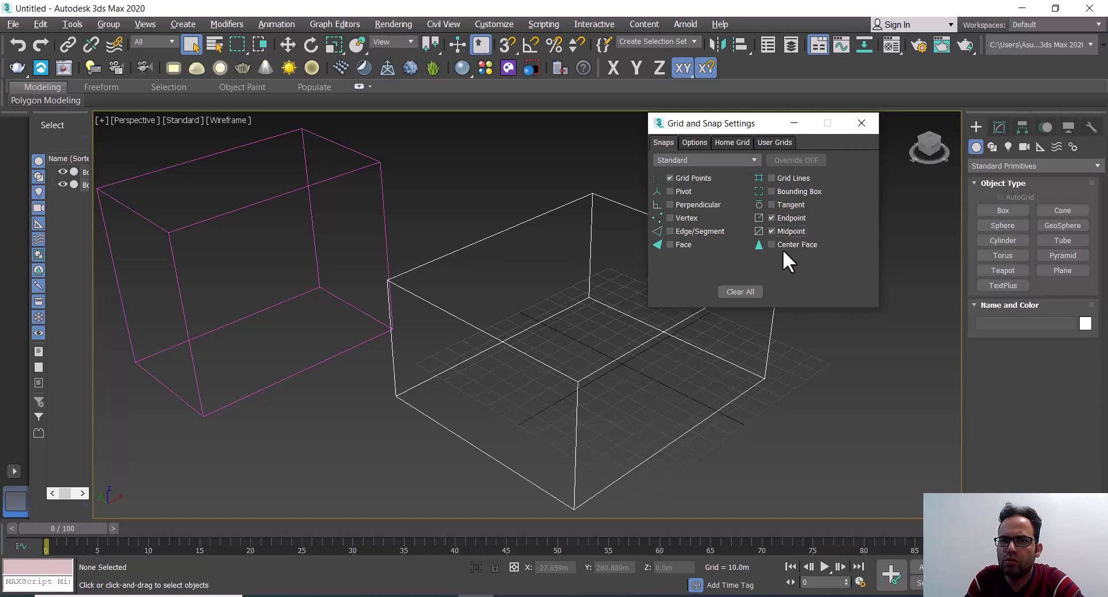
click(862, 123)
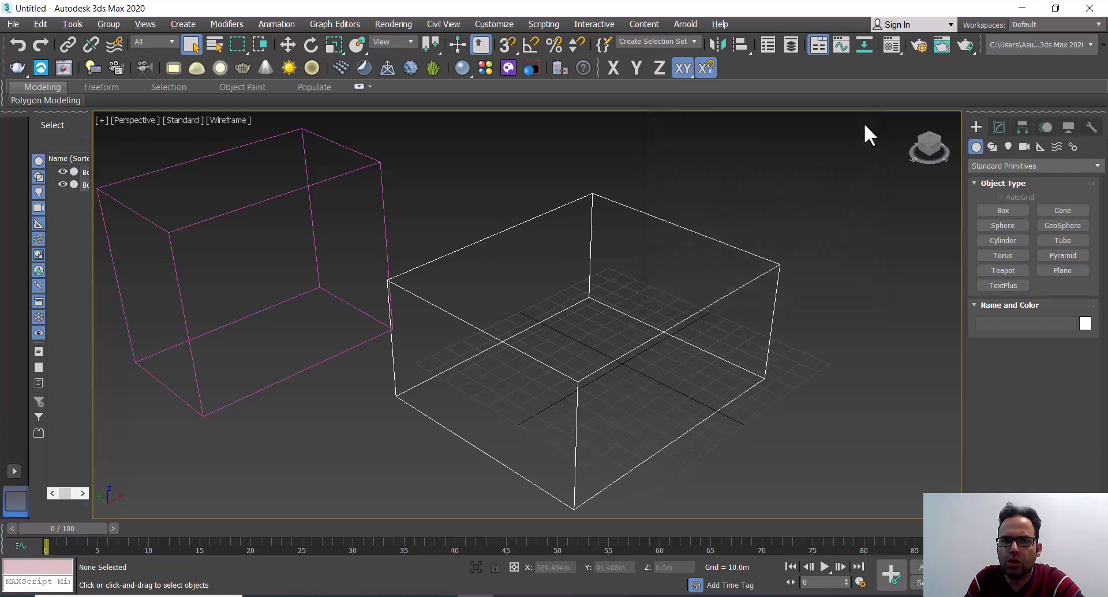
- Display the boxes with default shading and turn 3D snapping back on
click(999, 210)
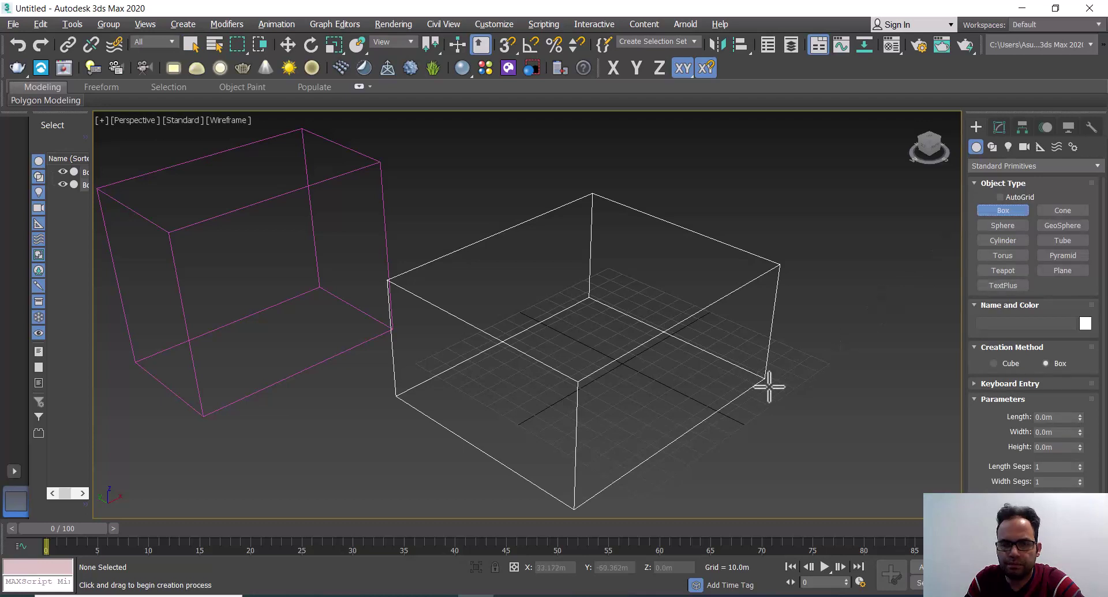
key(F3)
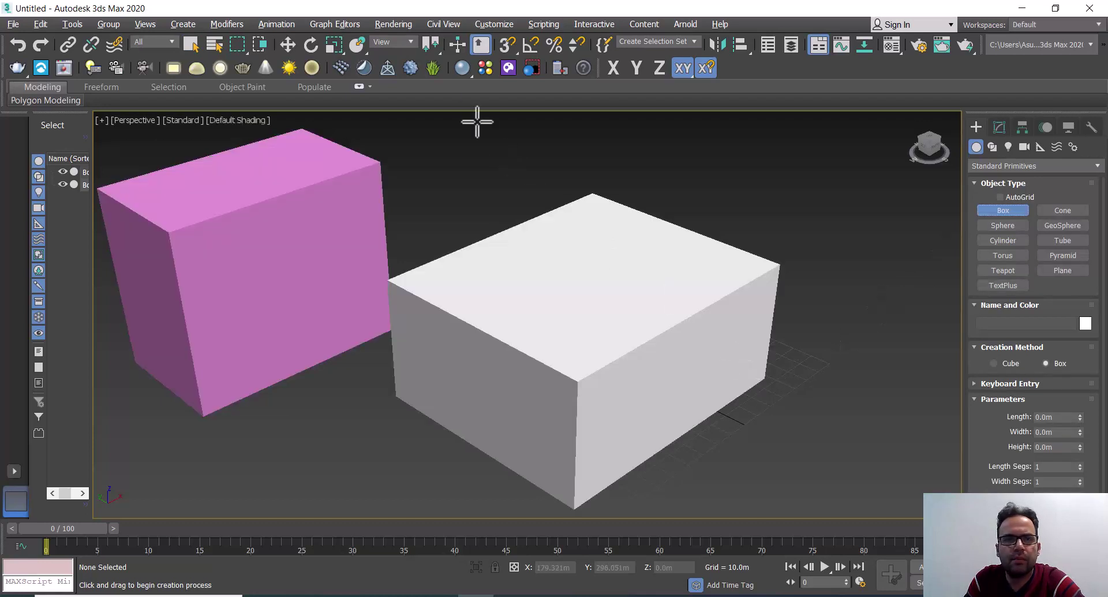
click(505, 46)
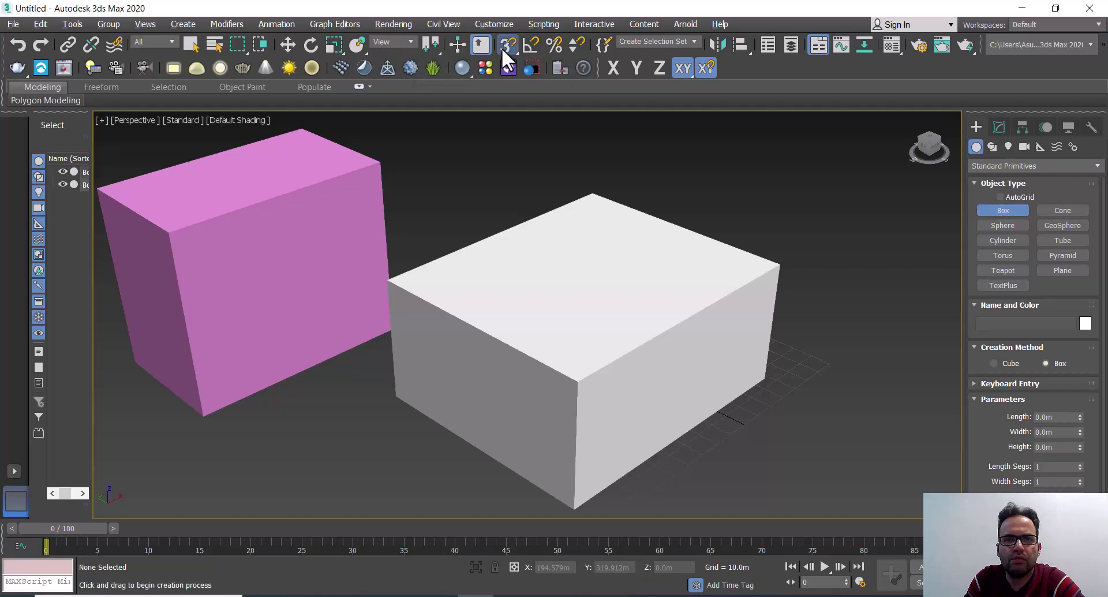
scroll(799, 358, down, 5)
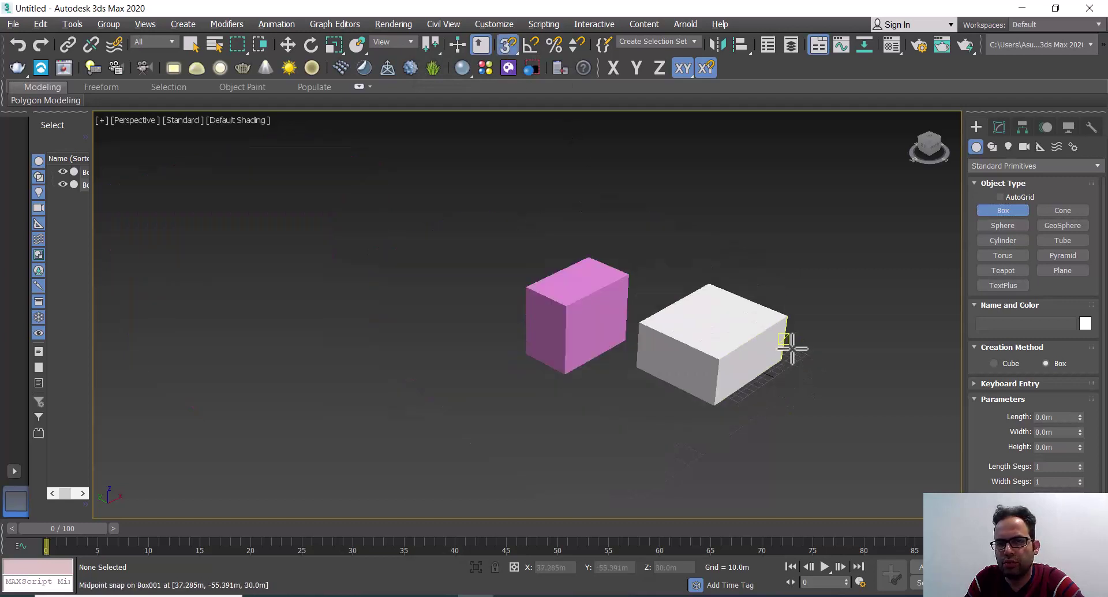
scroll(793, 363, up, 6)
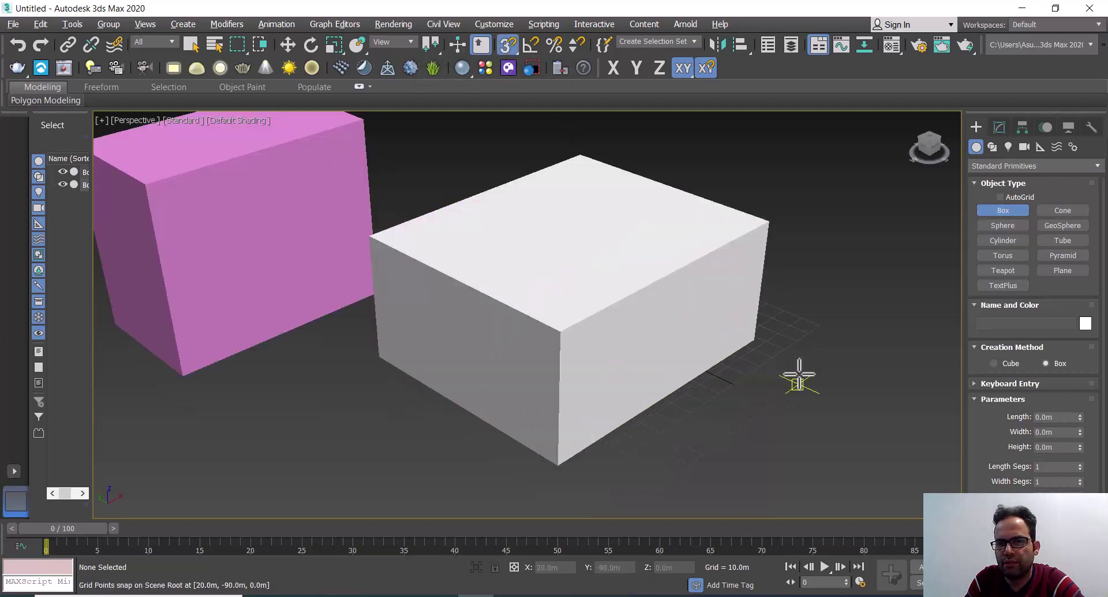
right_click(766, 344)
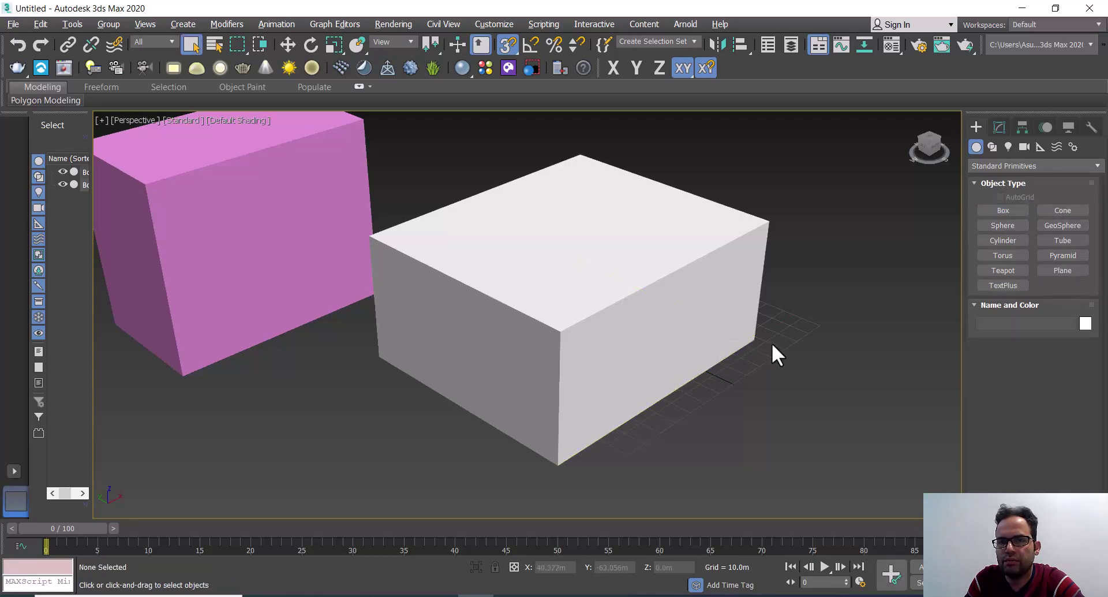
- Create a box about 44.6 m long, 117.3 m wide and 50 m high, snapped to the white box's lower corner
click(1008, 213)
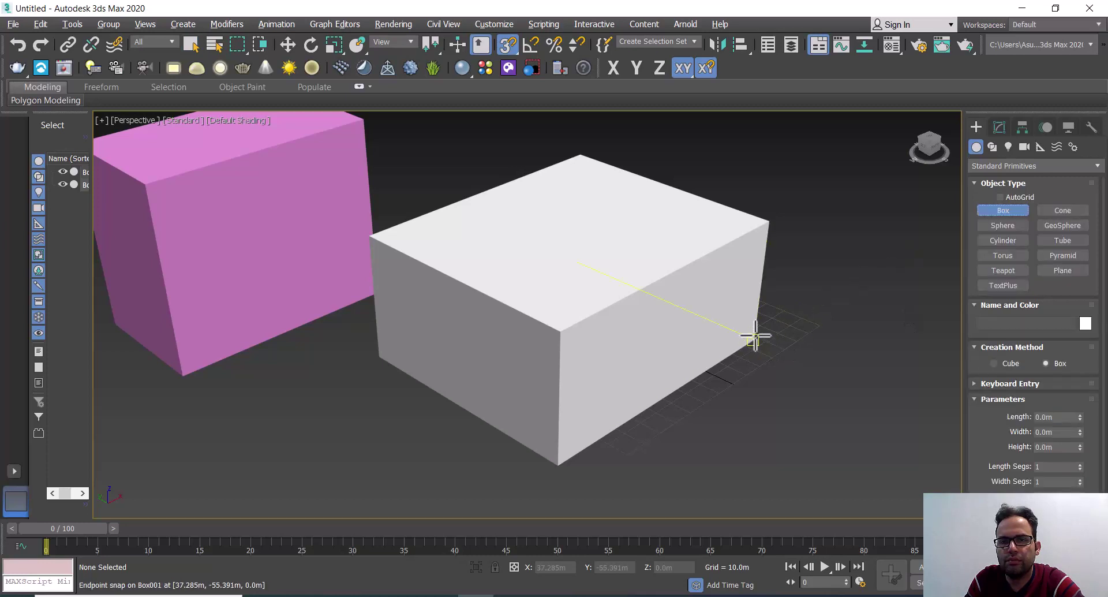
drag(755, 337, 682, 498)
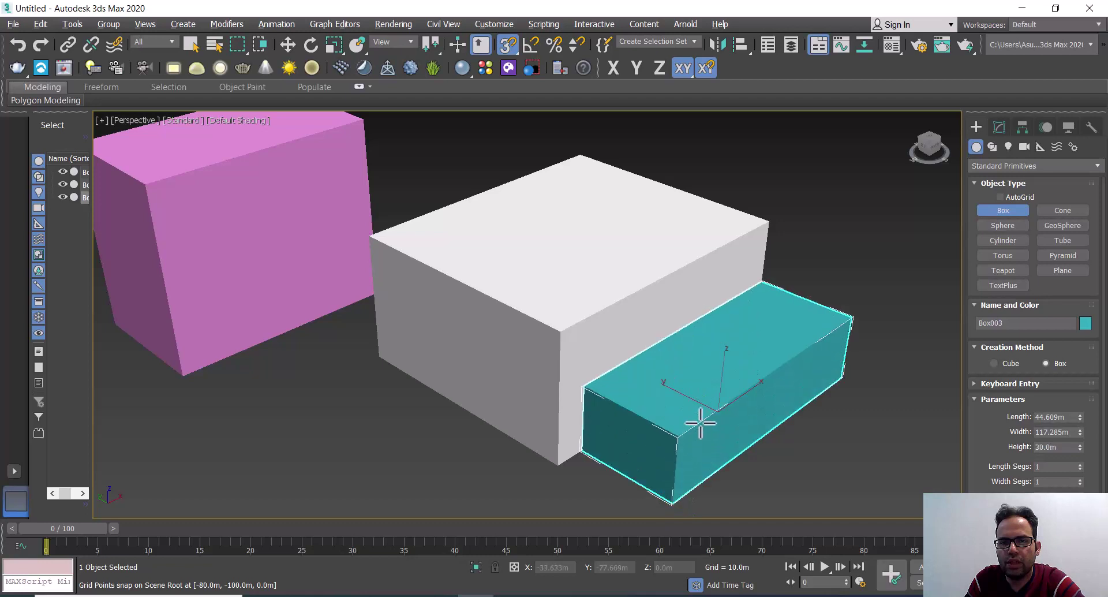
click(705, 404)
click(704, 464)
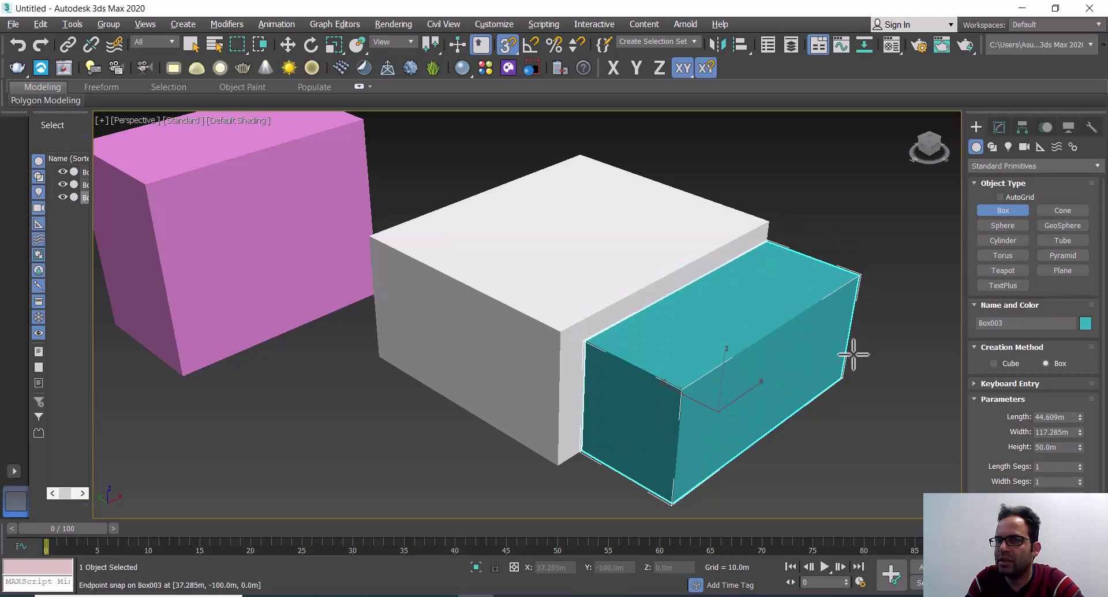
- Select all three boxes and delete them from the scene
middle_drag(850, 354, 581, 376)
scroll(702, 395, down, 5)
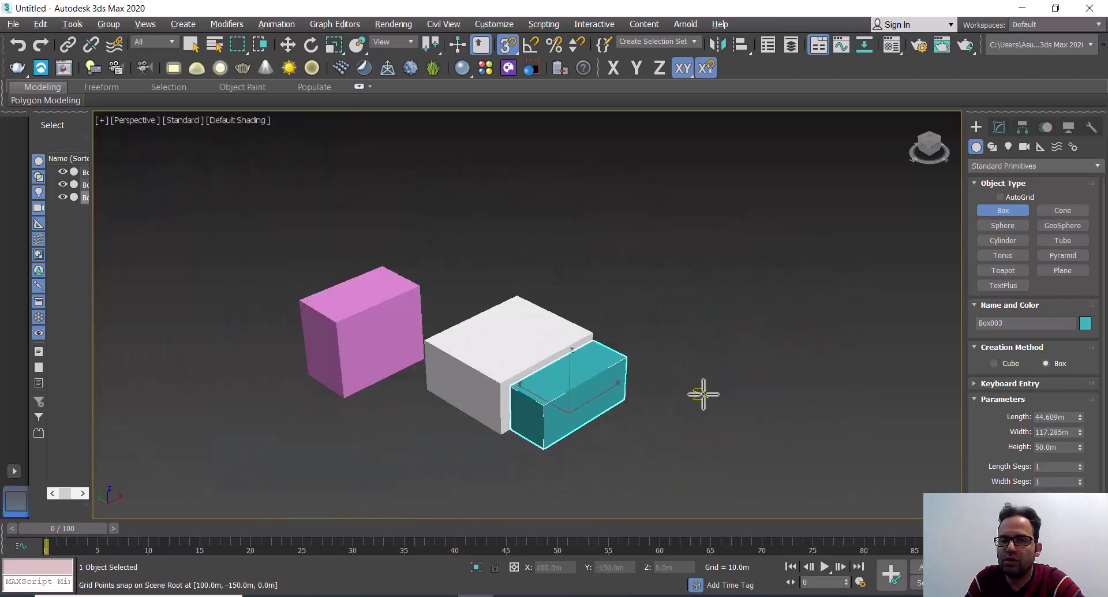
right_click(638, 401)
drag(701, 248, 308, 419)
key(Delete)
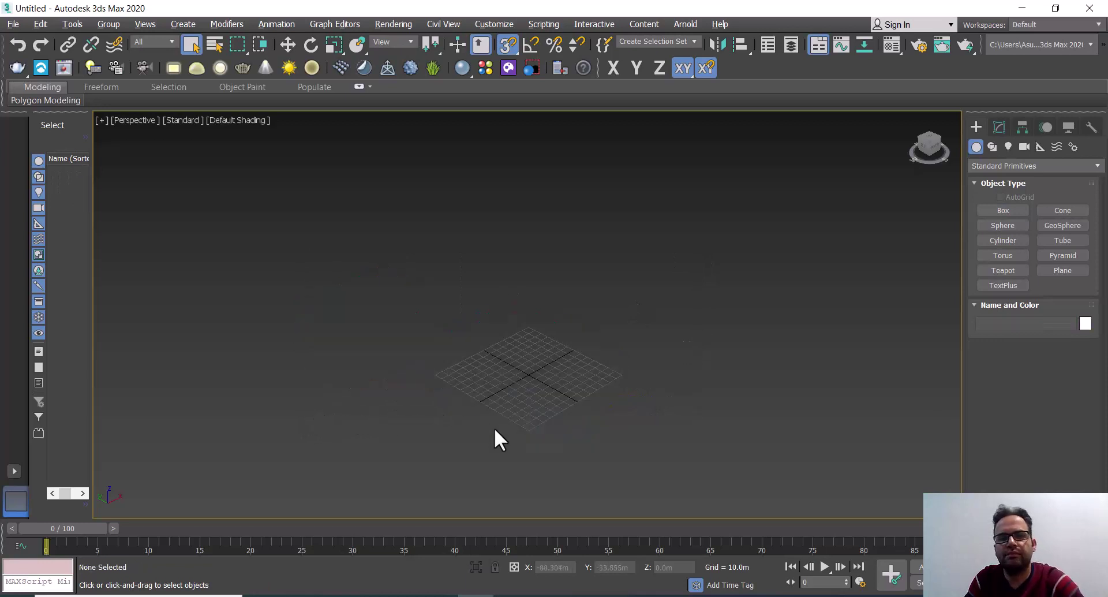
- Review which snap types are enabled in the Grid and Snap Settings
scroll(548, 410, up, 5)
right_click(504, 46)
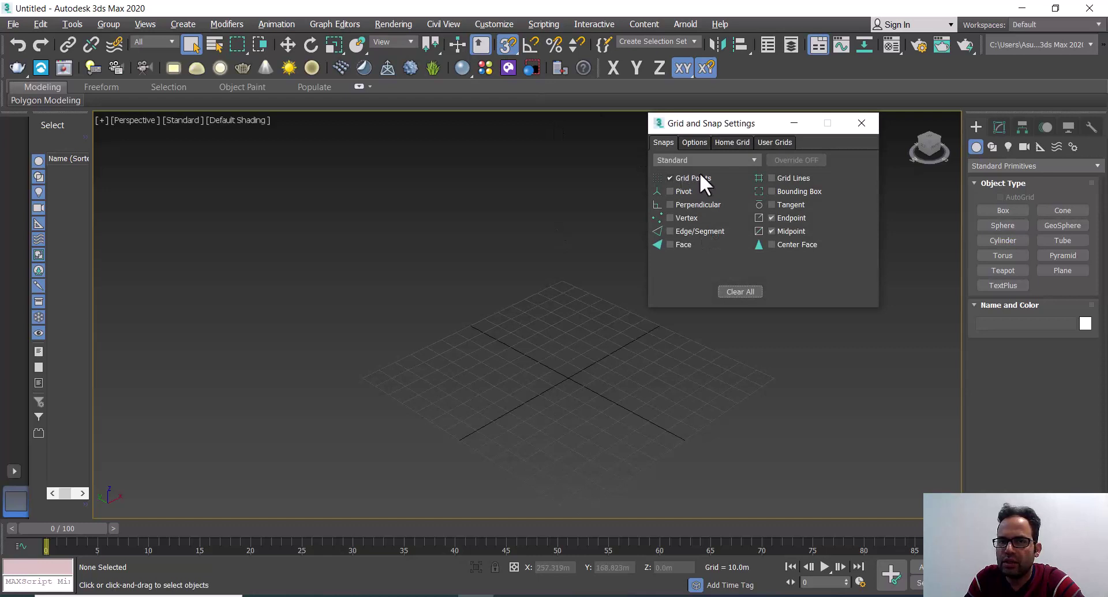
click(864, 123)
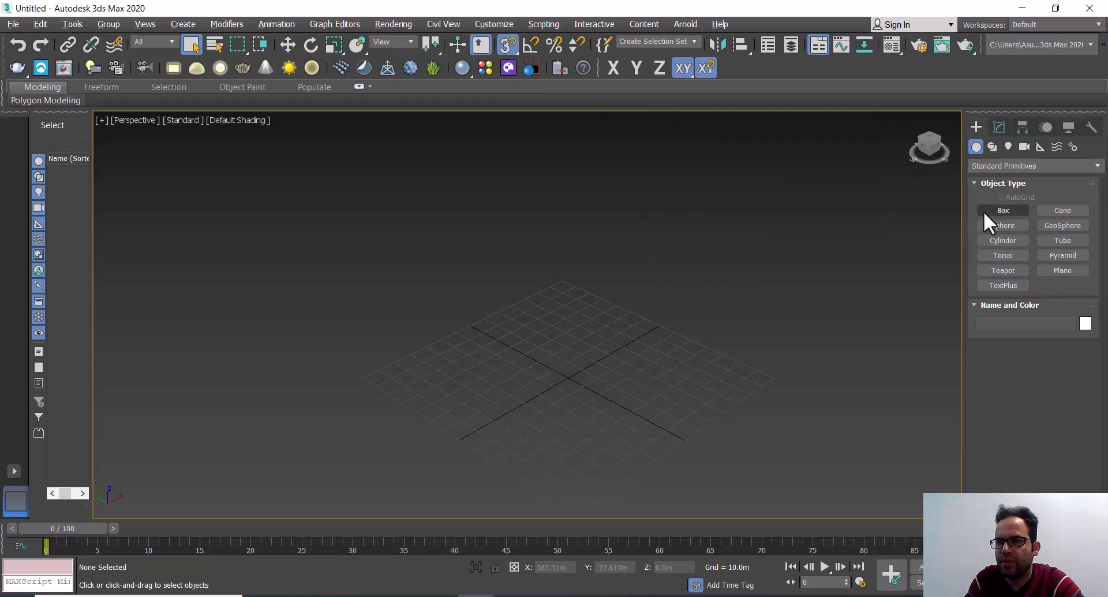
- Create a box snapped to the grid points, 60 m long, 70 m wide and 40 m high
click(985, 211)
scroll(609, 404, up, 2)
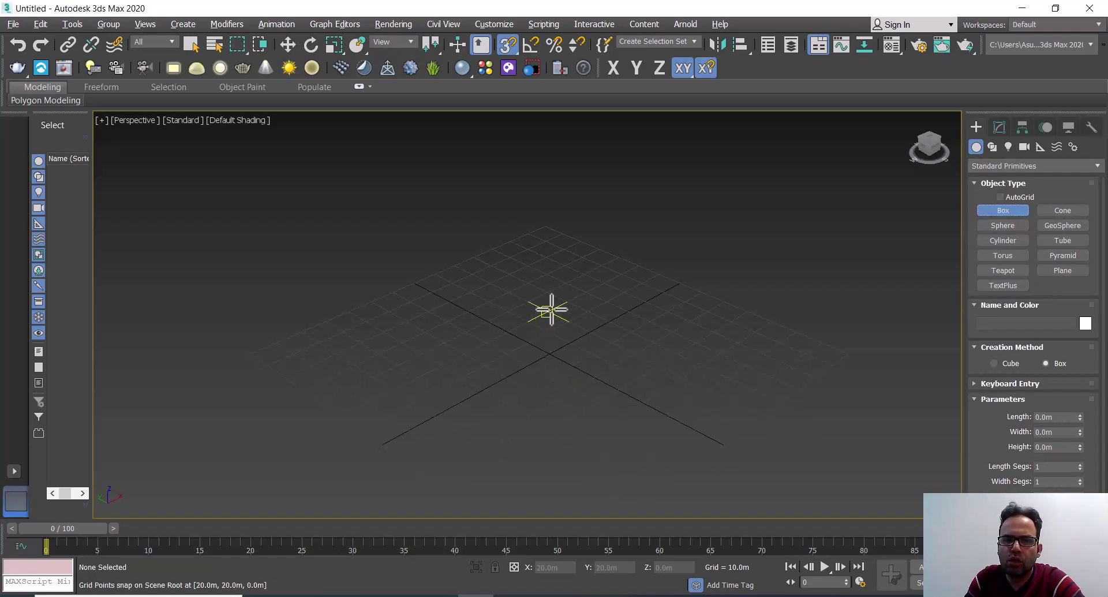
drag(552, 310, 530, 481)
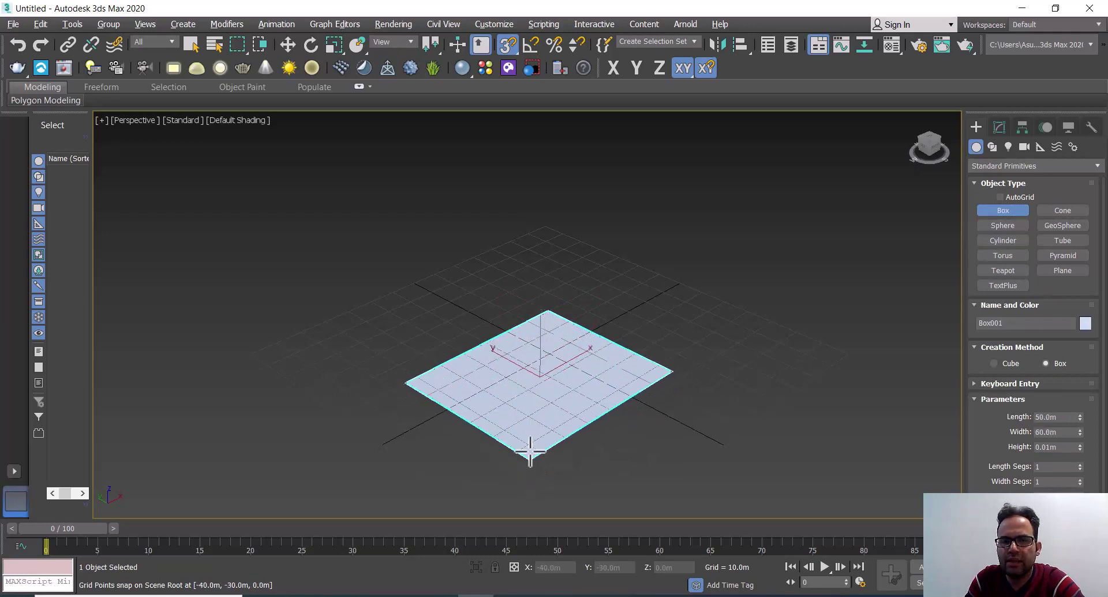
click(527, 464)
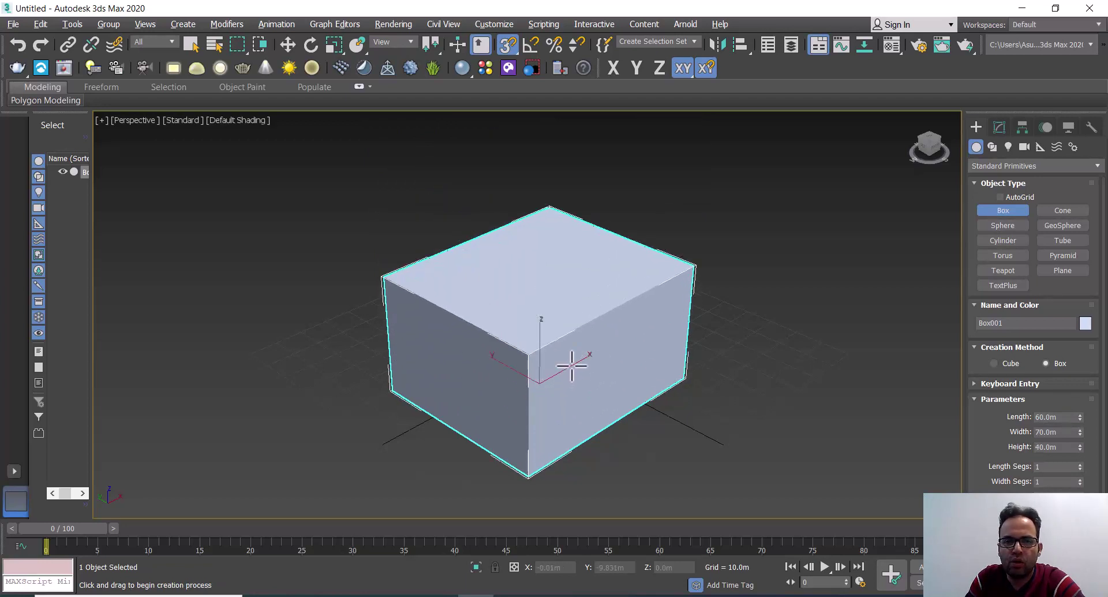
- Create a second box, 30 m long, 70 m wide and 30 m high, snapped to the first box's lower corner along its 70 m side
middle_drag(693, 377, 763, 332)
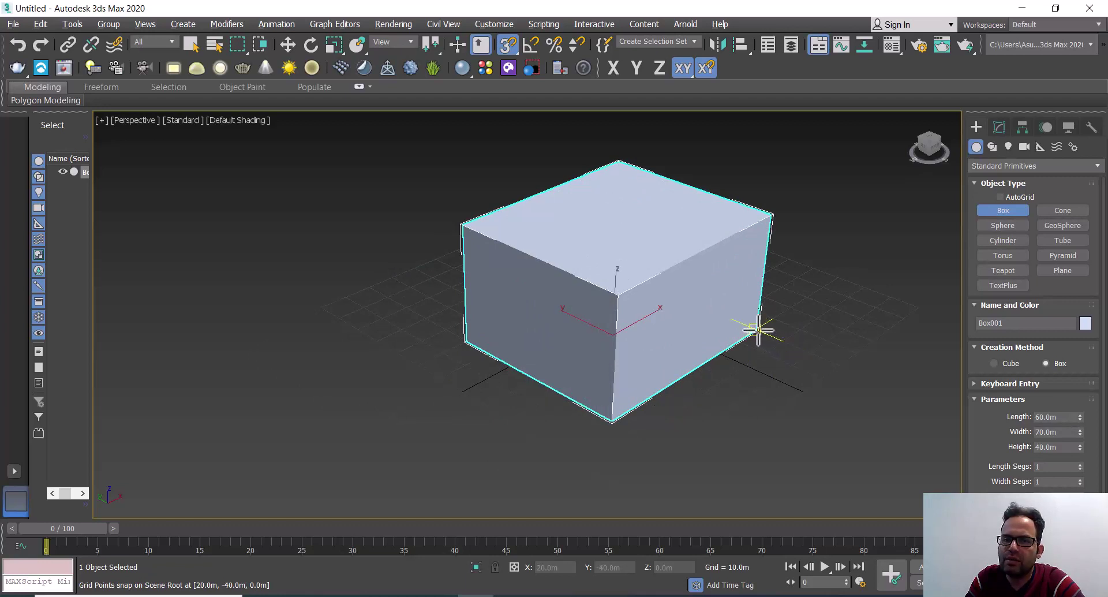
drag(754, 326, 703, 462)
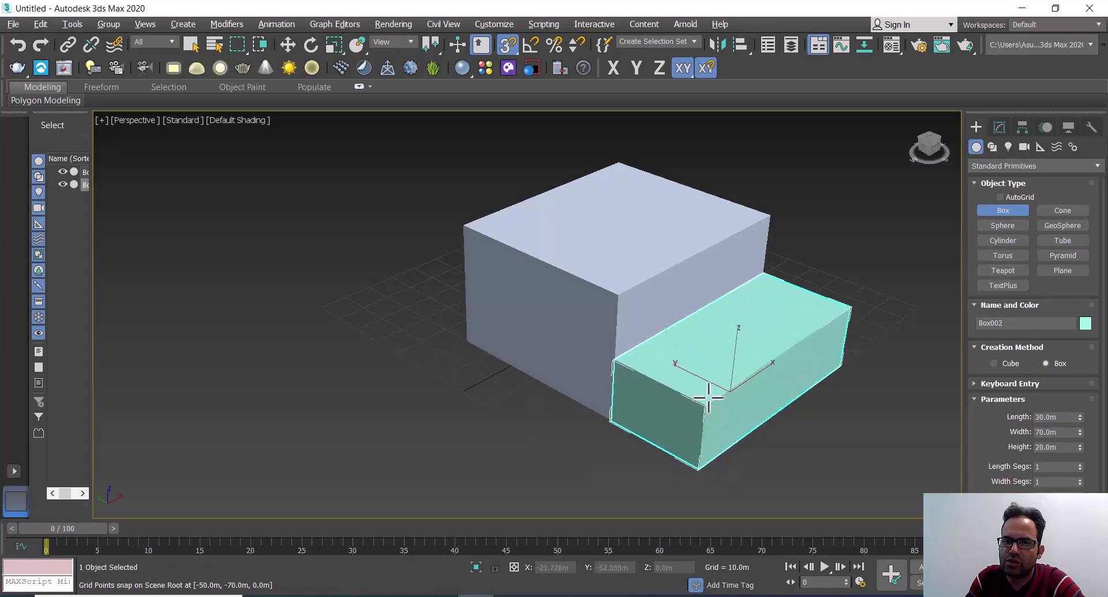
click(711, 386)
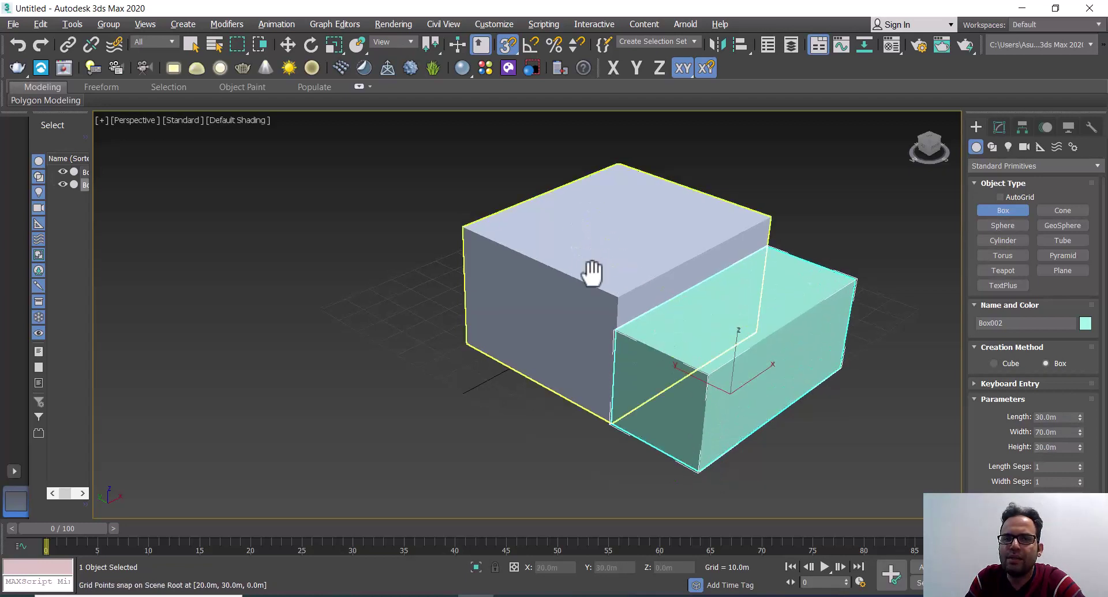
middle_drag(588, 267, 576, 321)
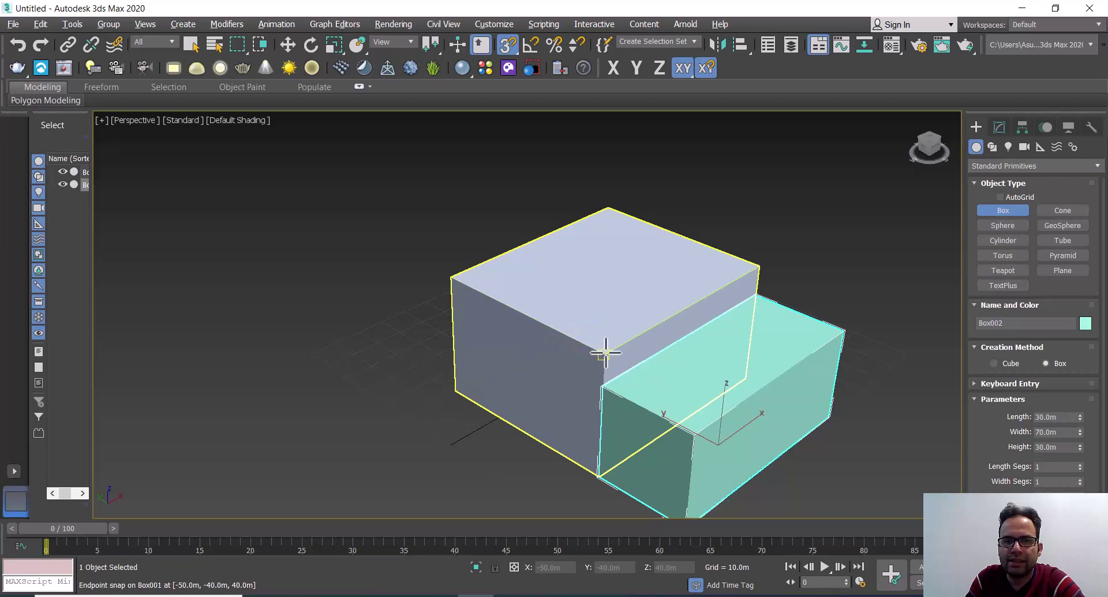
drag(605, 352, 637, 329)
right_click(638, 327)
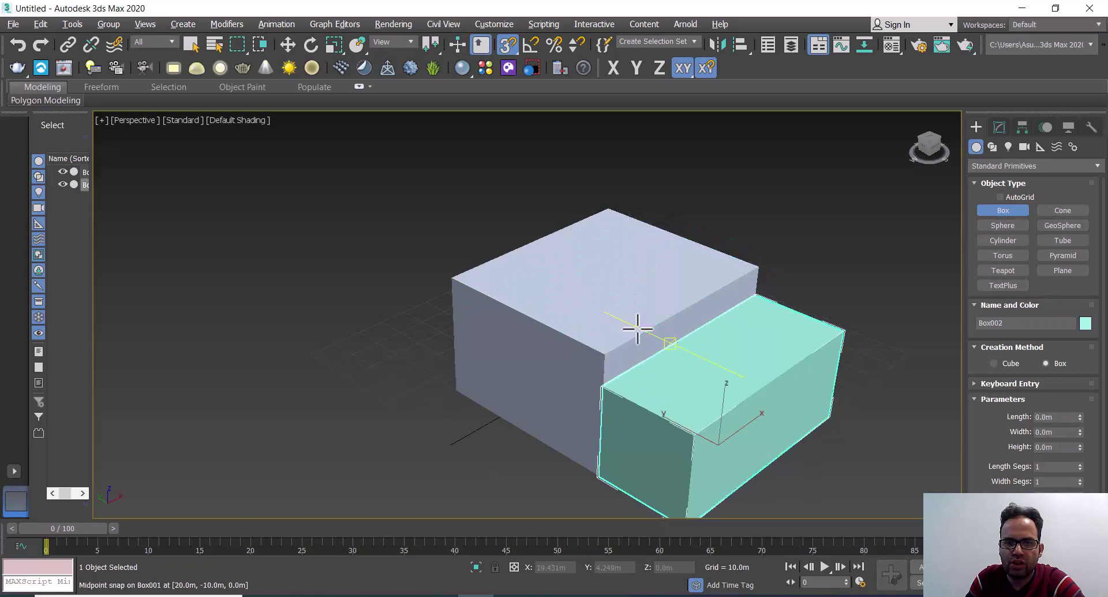
right_click(799, 251)
right_click(798, 251)
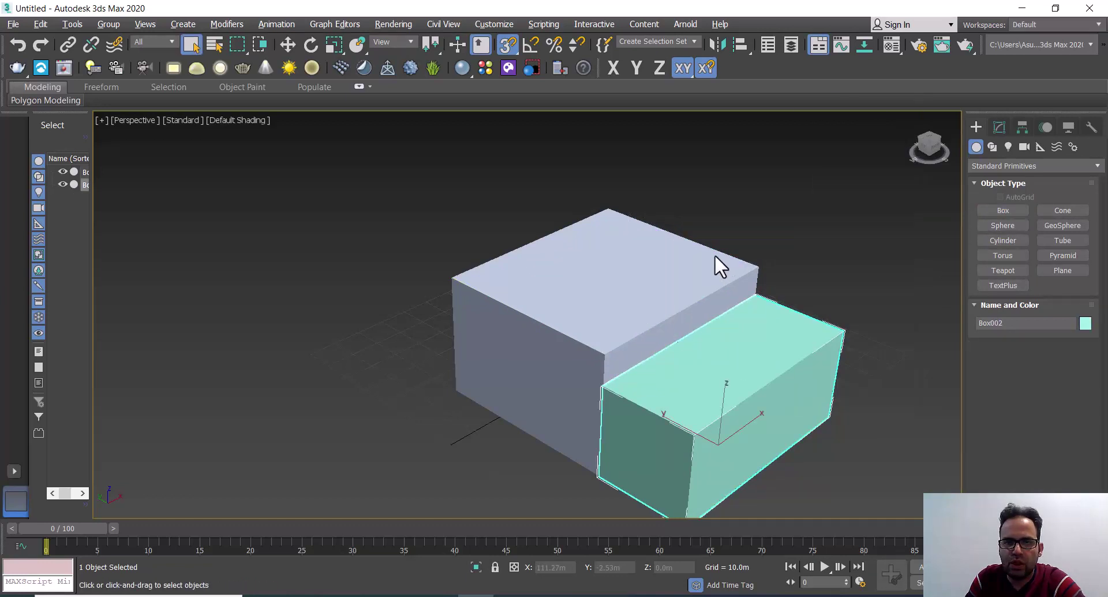
- Display edged faces and divide the first box into 4 length, 5 width and 4 height segments
click(681, 257)
click(1000, 127)
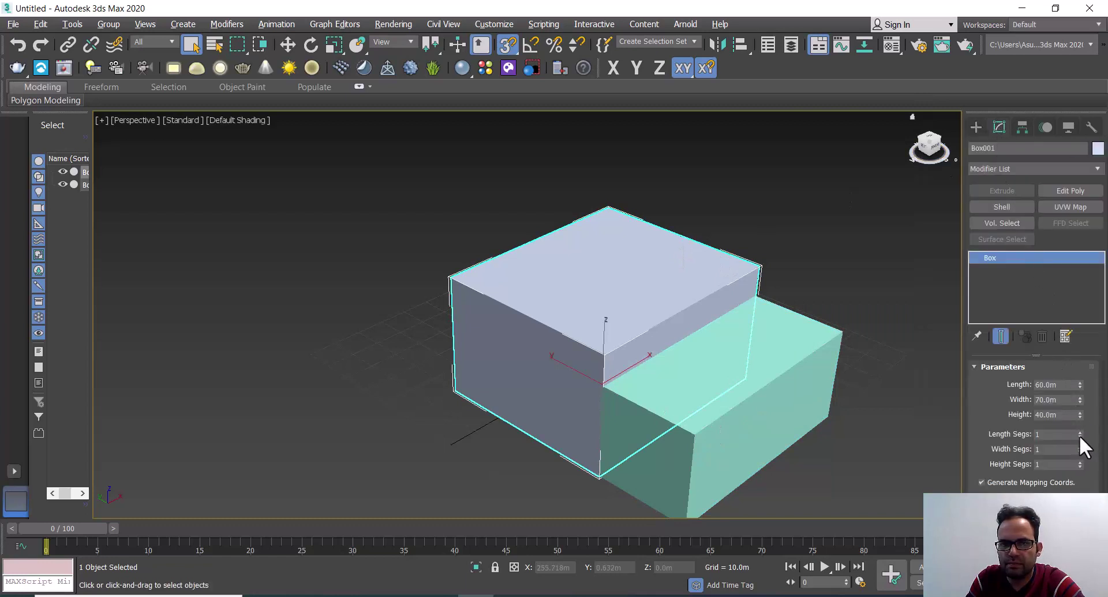
key(F4)
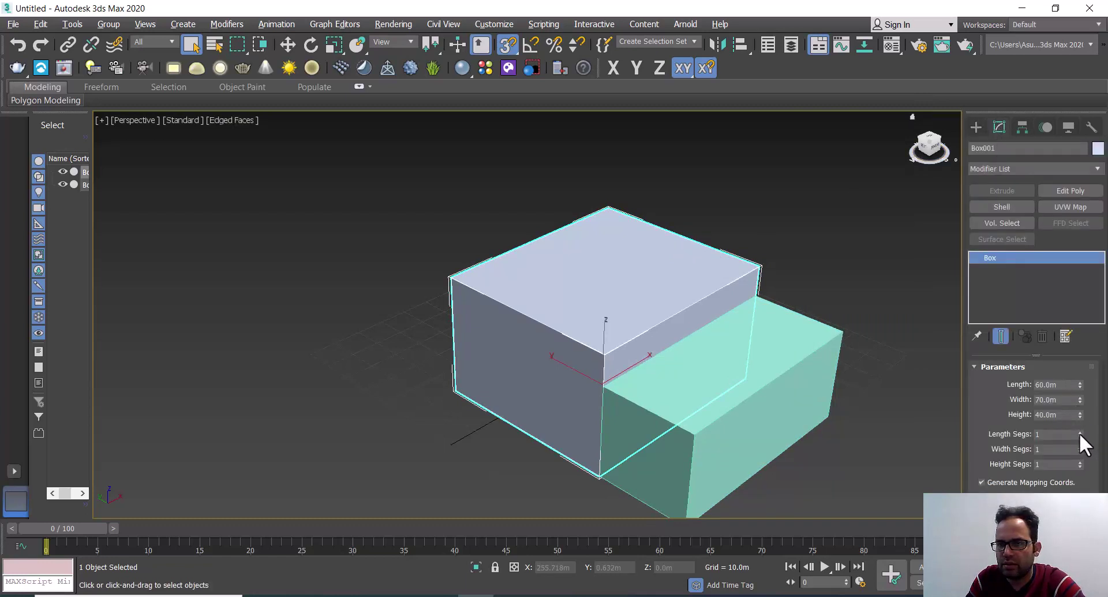
click(1079, 433)
click(1079, 433)
click(1079, 433)
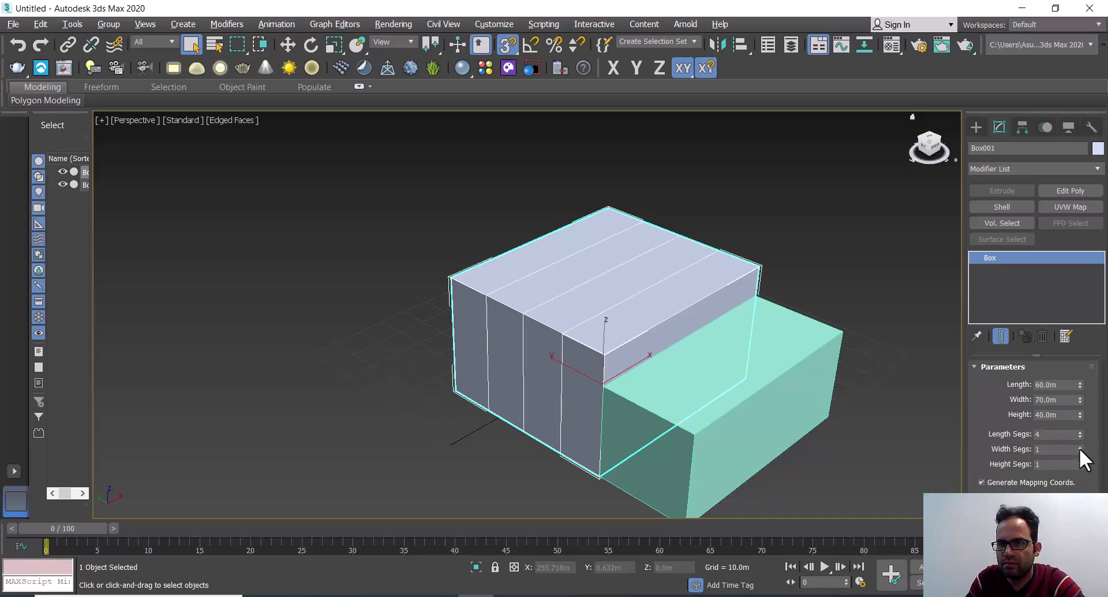
click(1079, 446)
click(1079, 446)
click(1079, 446)
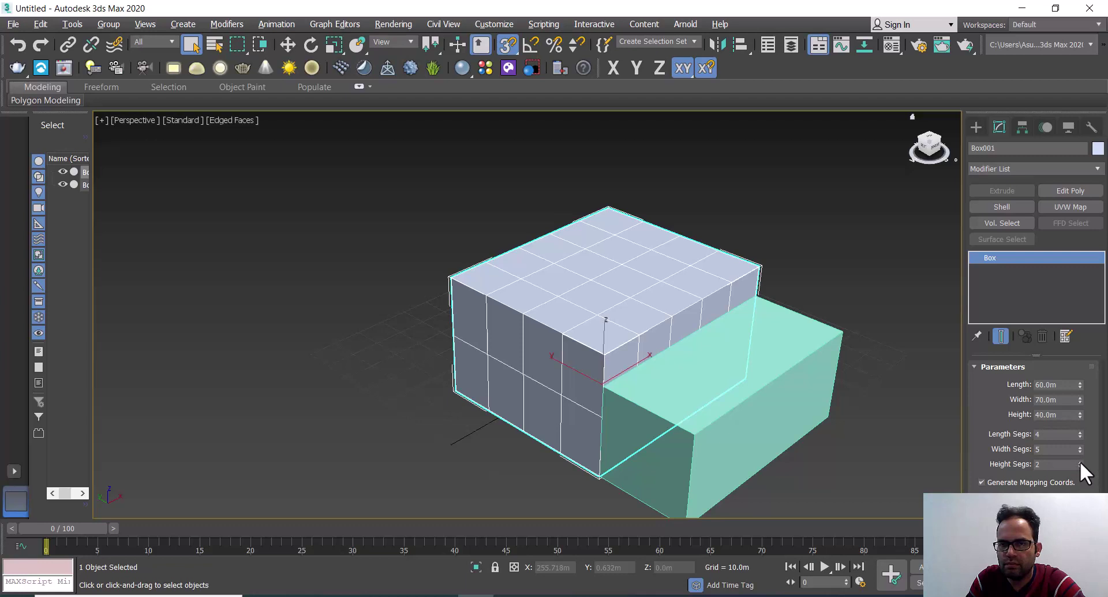
click(1079, 460)
click(1080, 461)
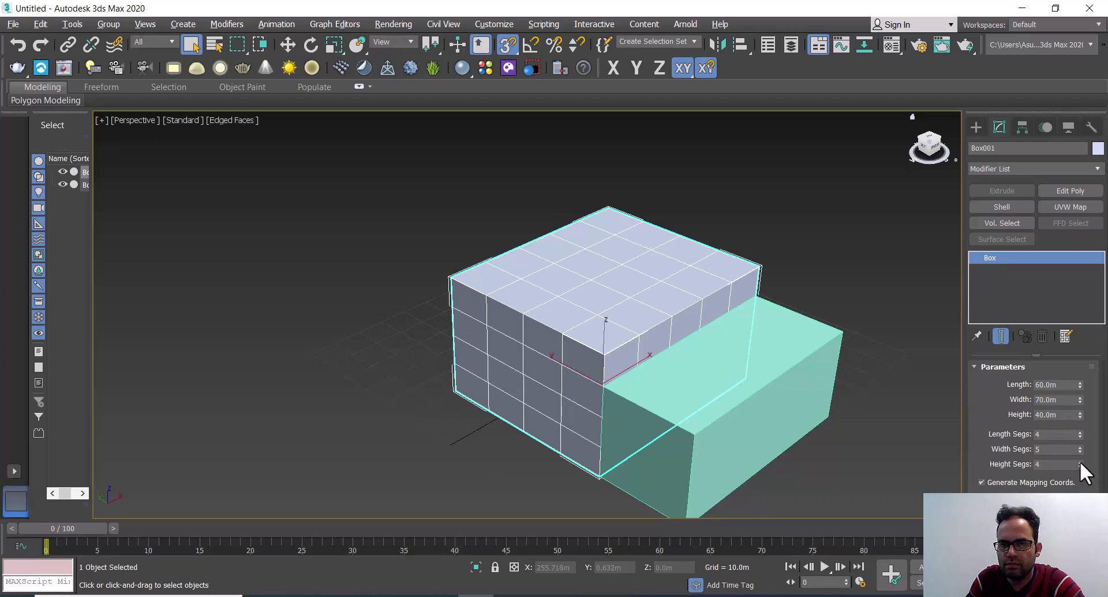
- Create a third box, 22.5 m long, 28 m wide and 40 m high, snapped to the segment points on the first box's top face
click(975, 132)
click(1002, 210)
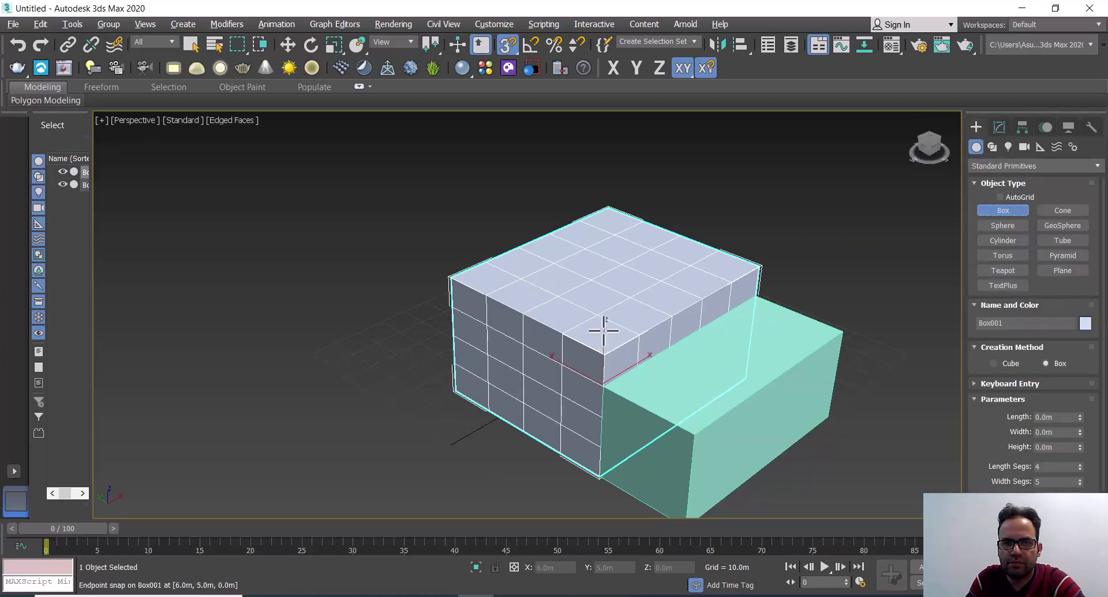
drag(601, 317, 607, 251)
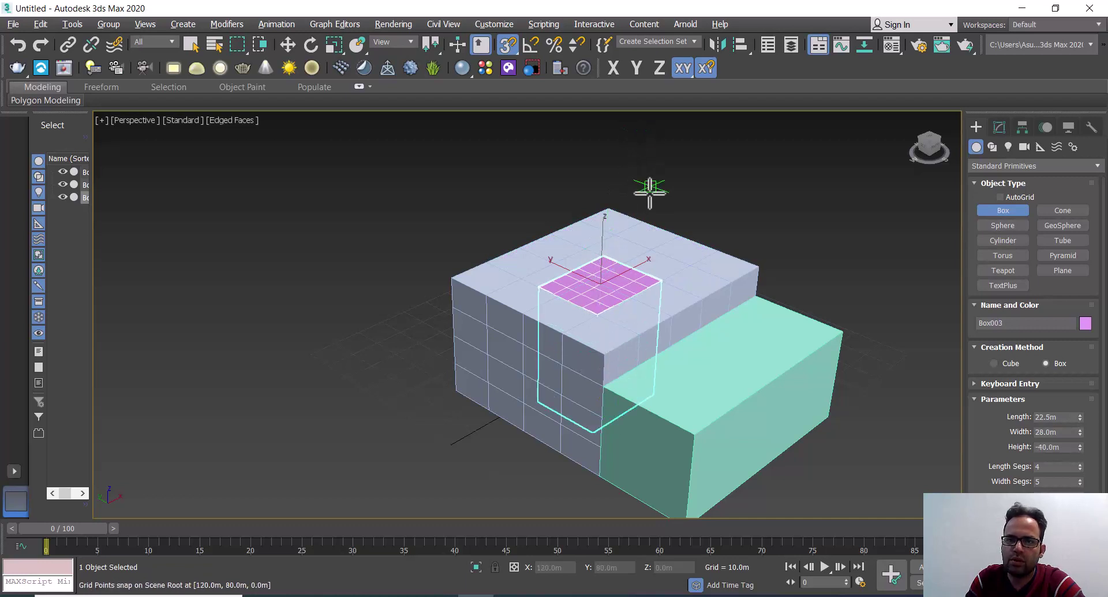
click(664, 228)
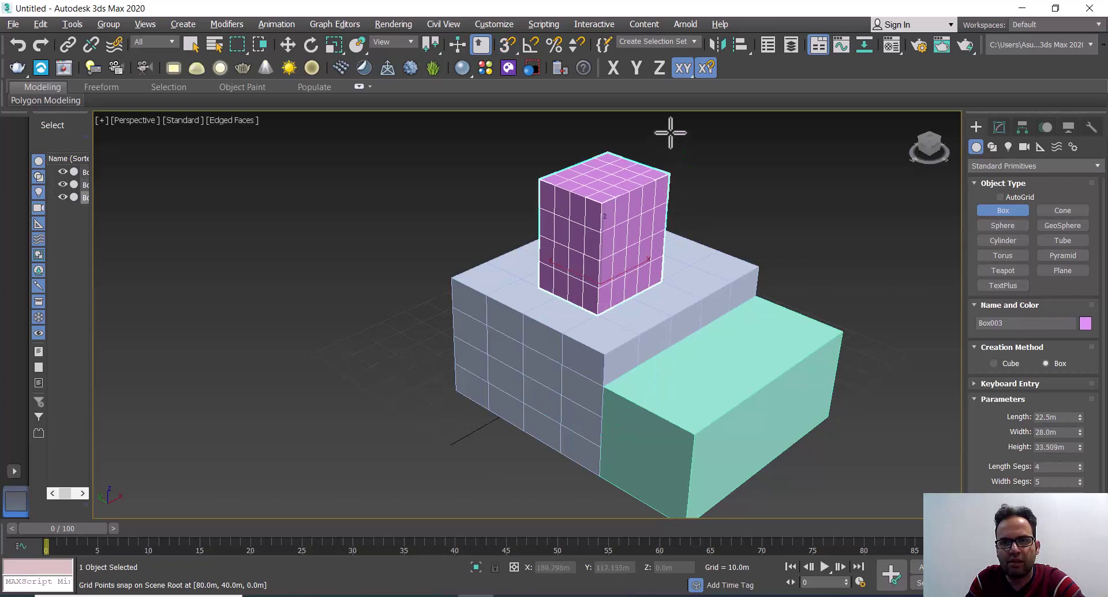
middle_drag(668, 129, 663, 252)
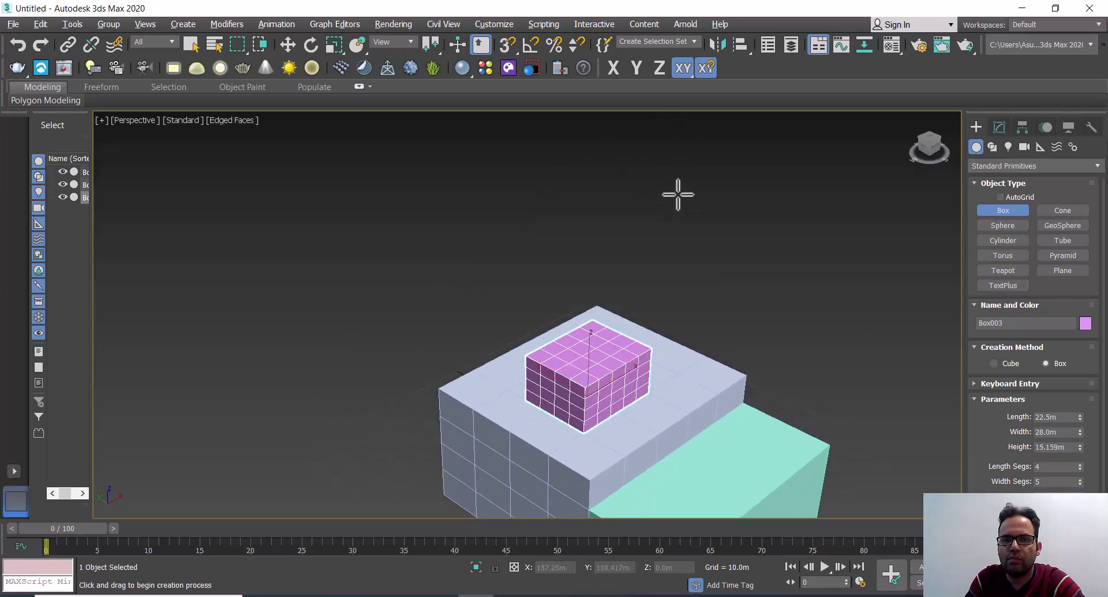
scroll(658, 196, down, 4)
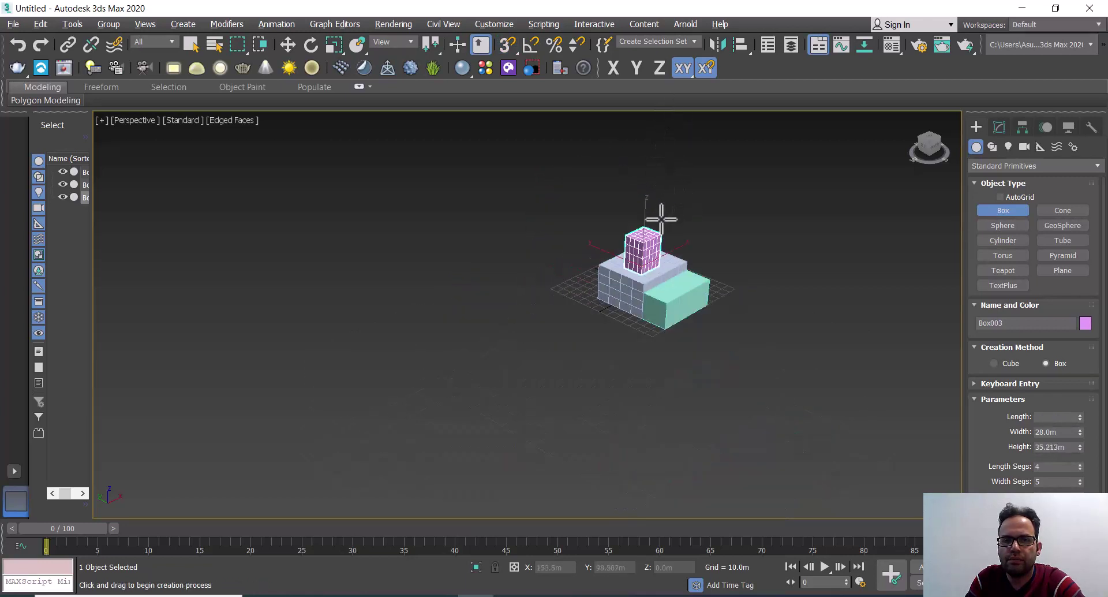
key(s)
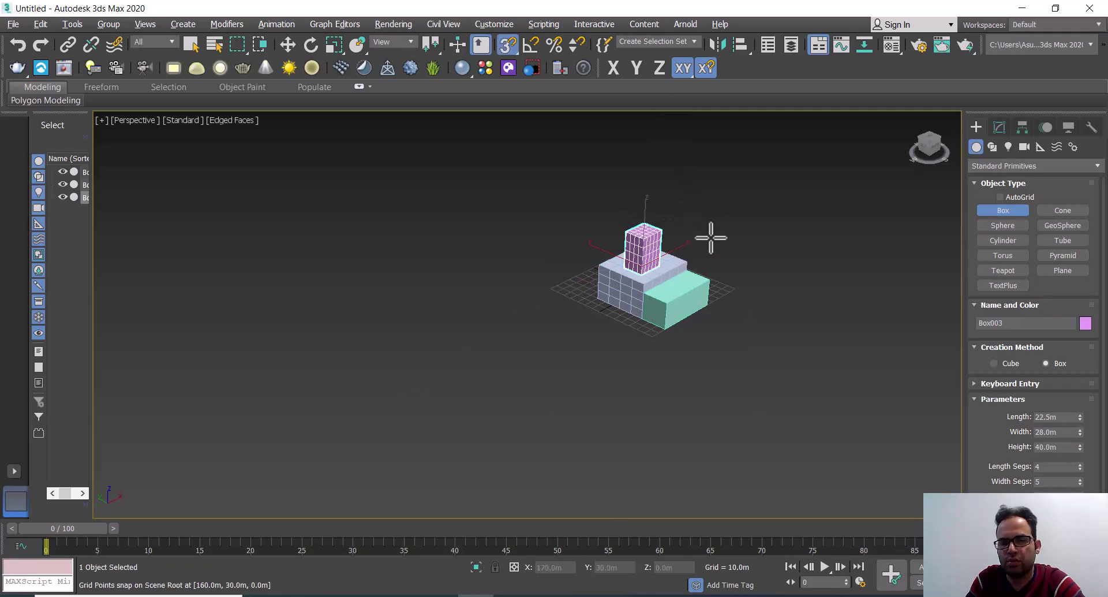
right_click(736, 245)
- Turn off the 3D snap and activate the Rotate tool for the purple box
middle_drag(608, 249, 561, 315)
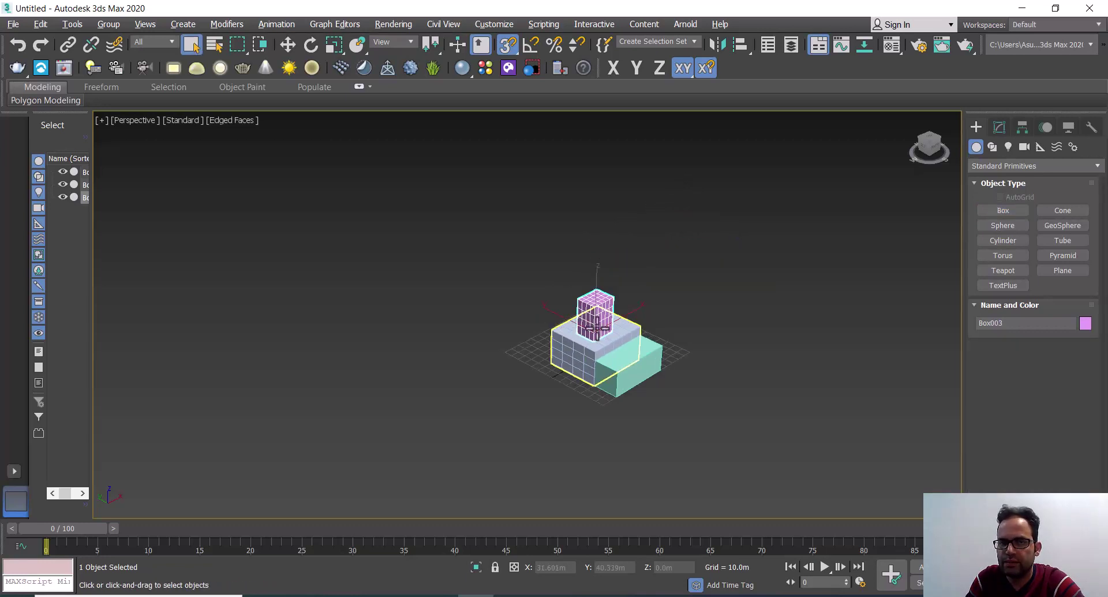
scroll(588, 364, up, 5)
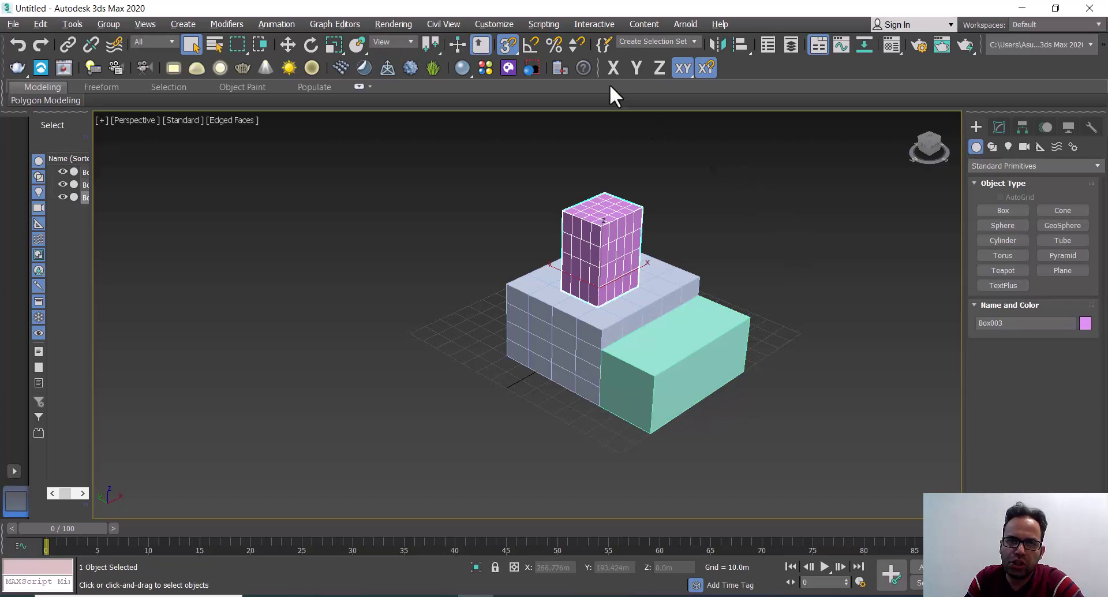
click(535, 41)
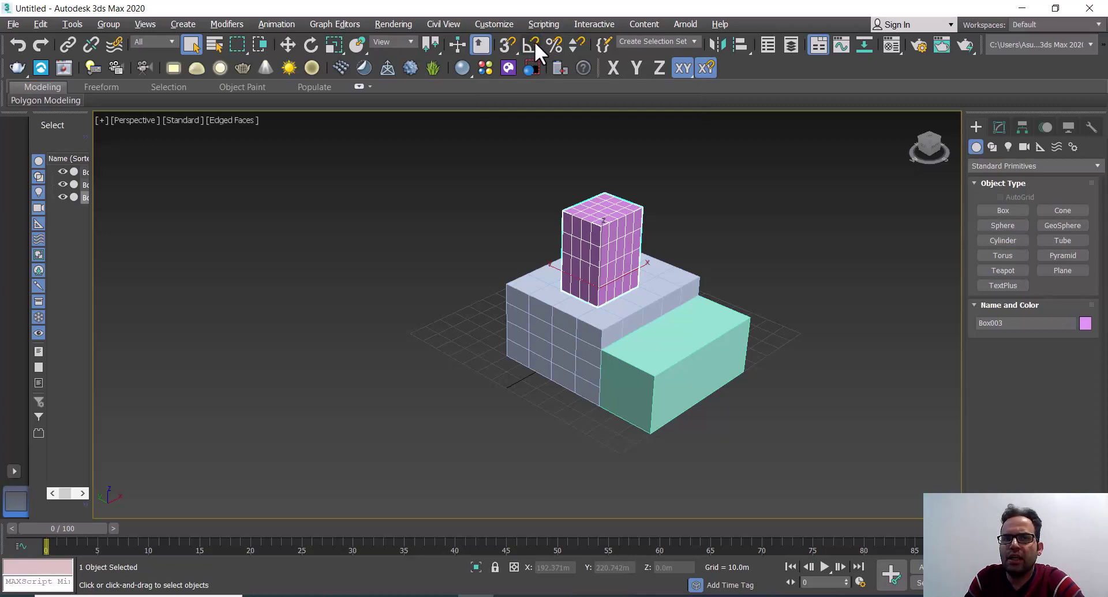
click(310, 47)
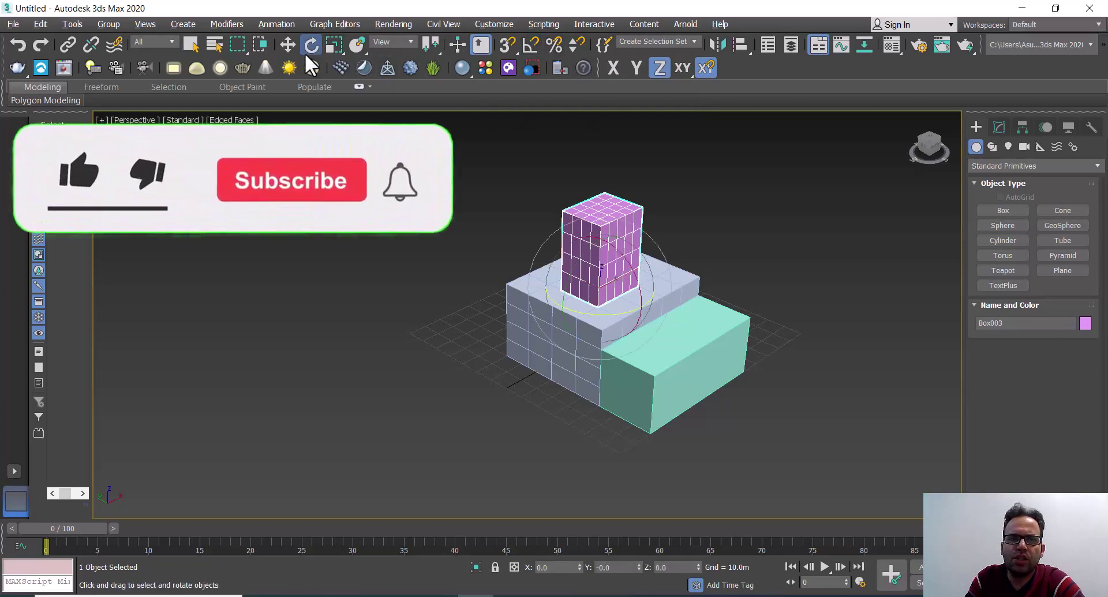
- Try rotating the purple box freely about its Z axis without angle snap, and undo the rotation
scroll(606, 262, up, 2)
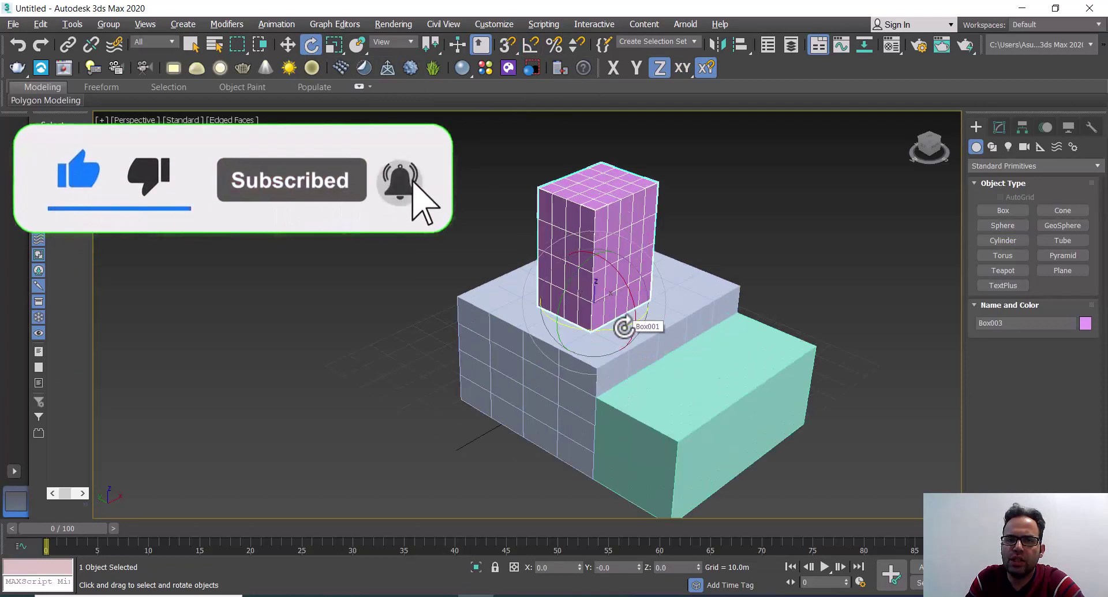
drag(624, 325, 686, 264)
right_click(686, 265)
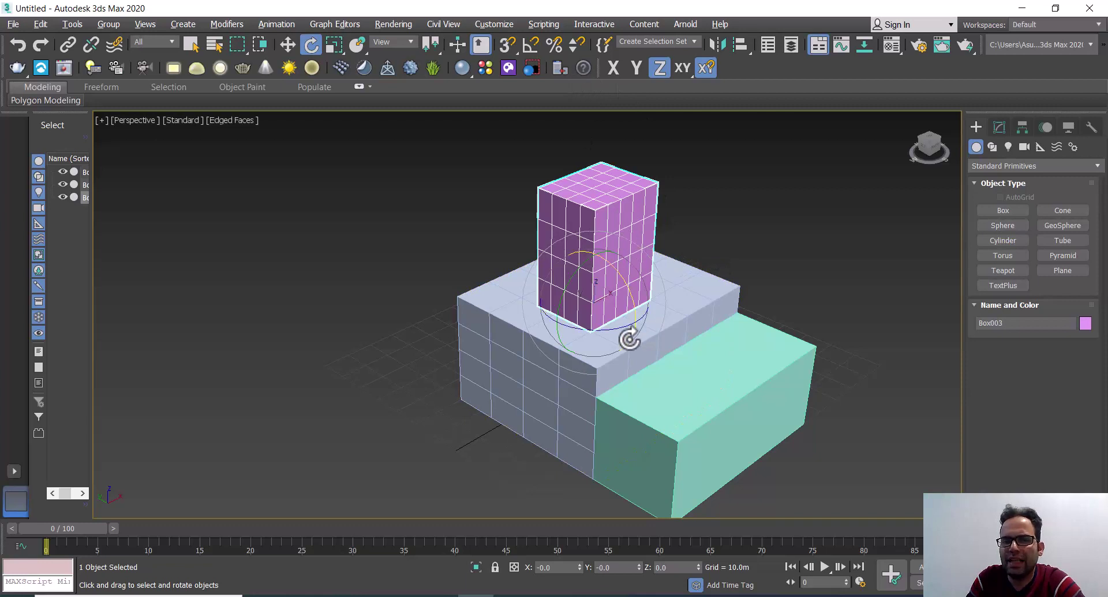
drag(621, 329, 518, 313)
key(ctrl+z)
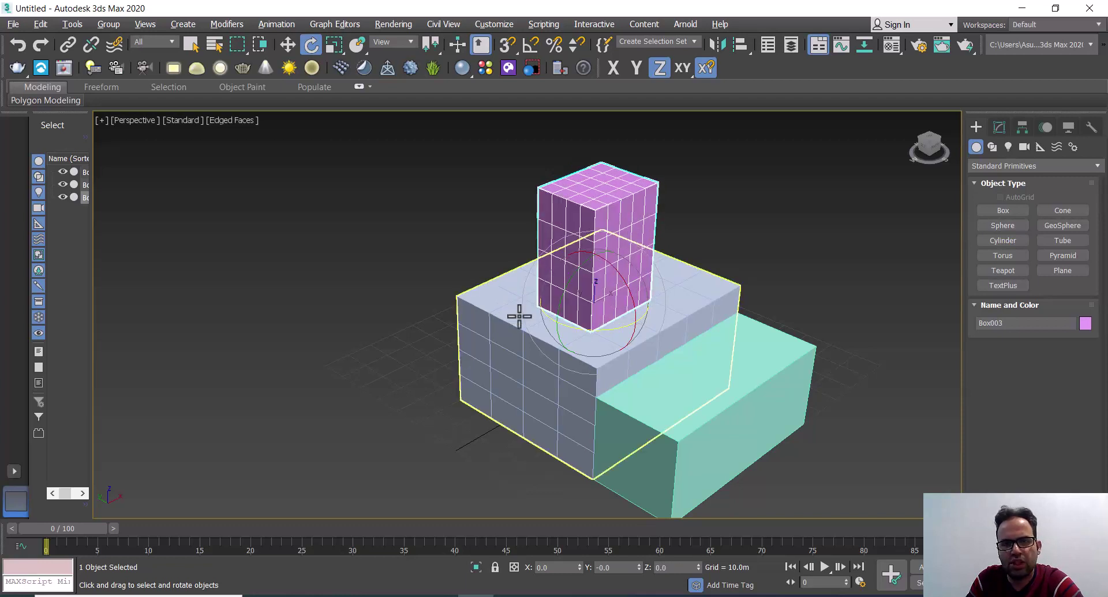
- Turn on angle snap and rotate the purple box to 90 degrees about the Z axis
click(529, 50)
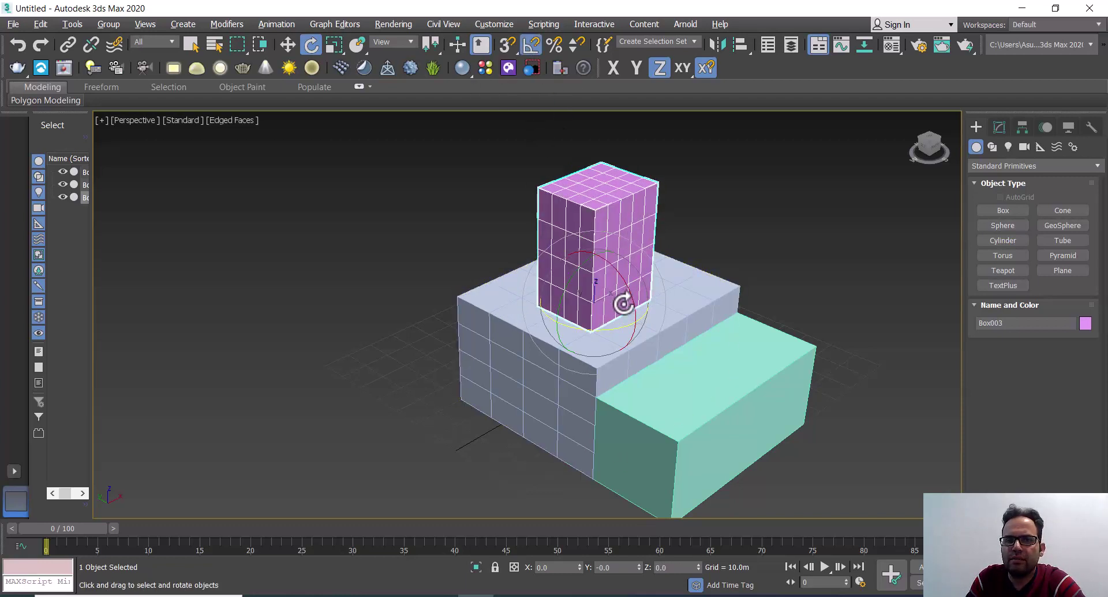
drag(623, 328, 675, 317)
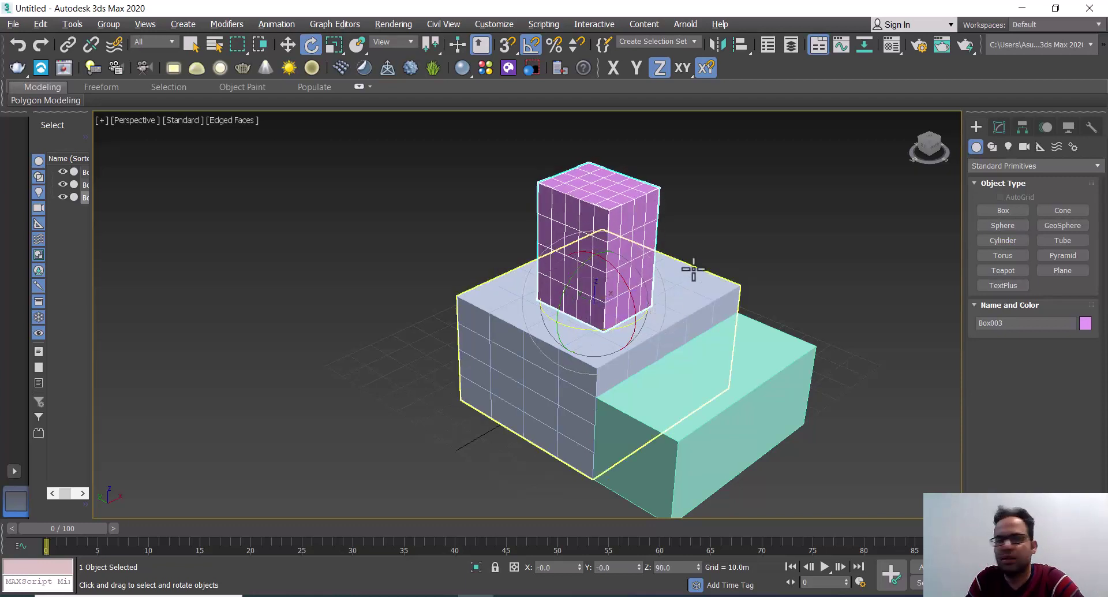
- Set the angle snap increment to 10 degrees and rotate the purple box to -170 degrees about the Z axis
right_click(534, 44)
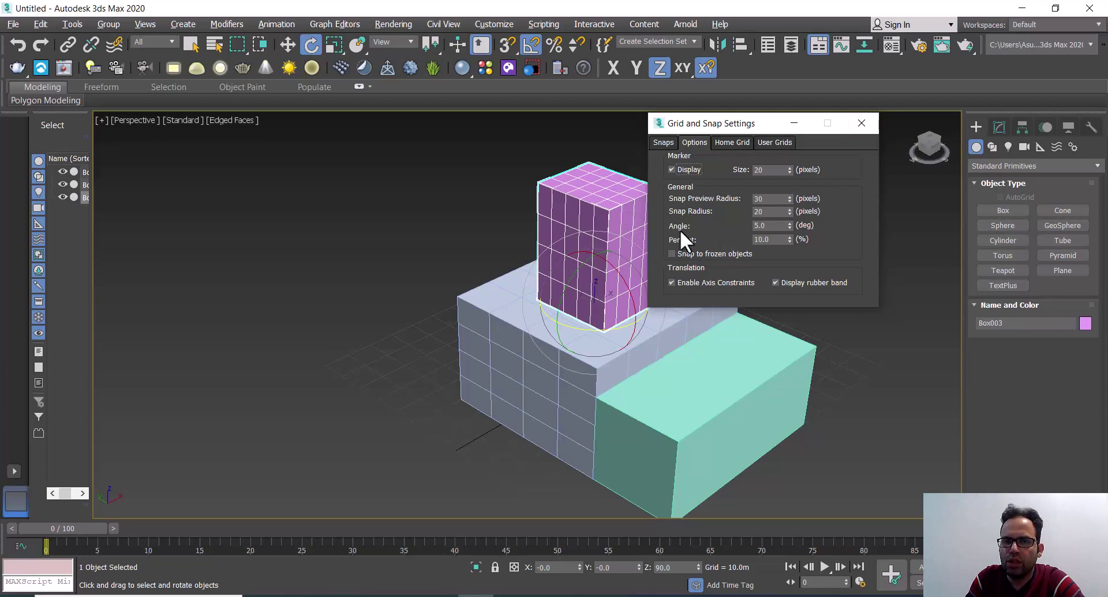
double_click(771, 226)
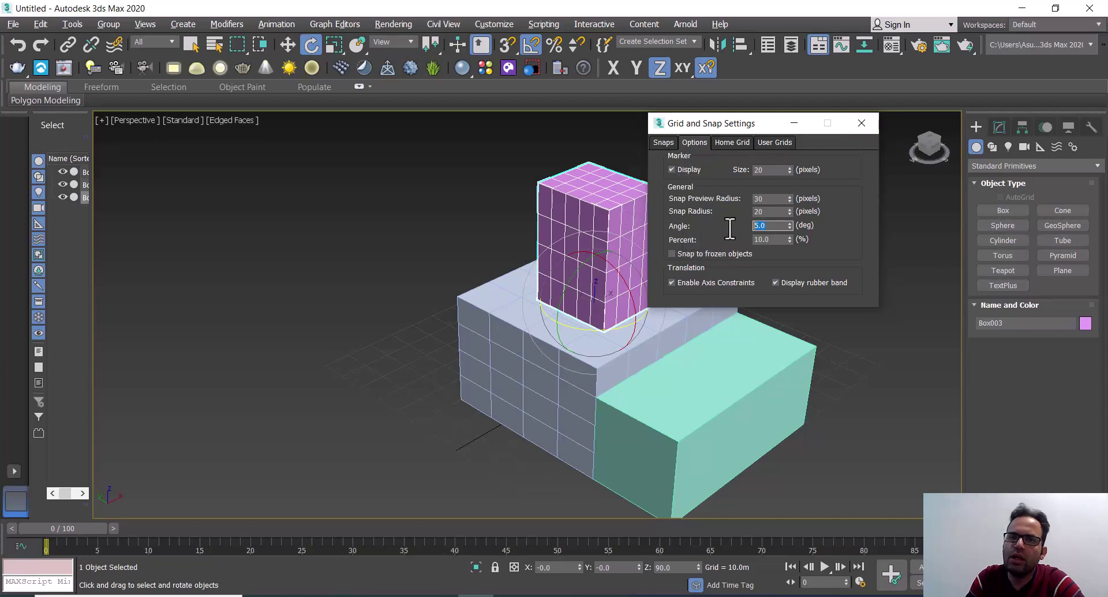
text(10)
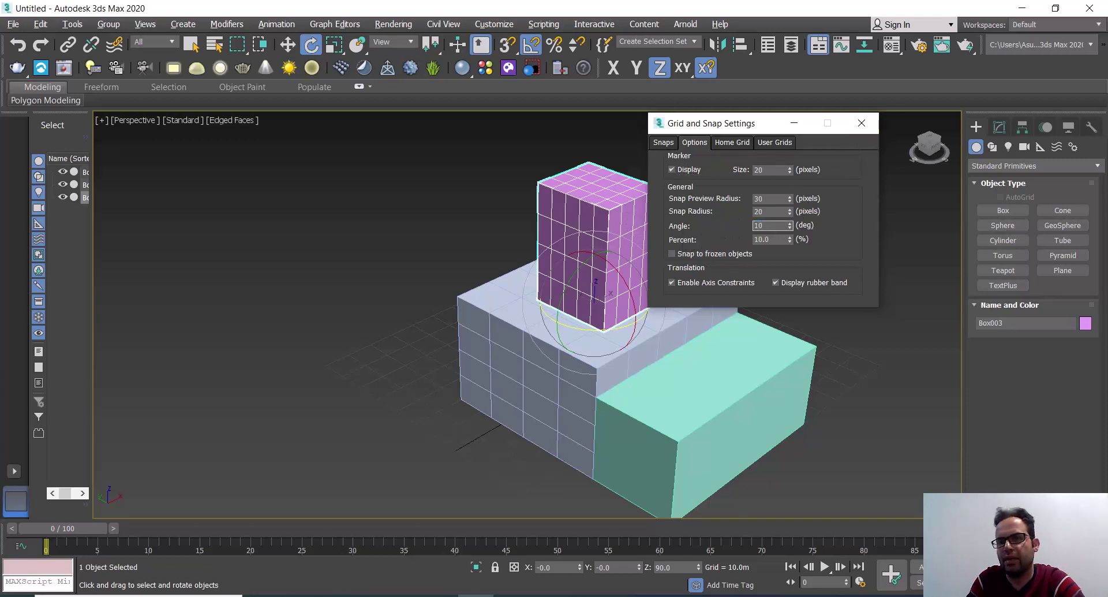
click(861, 123)
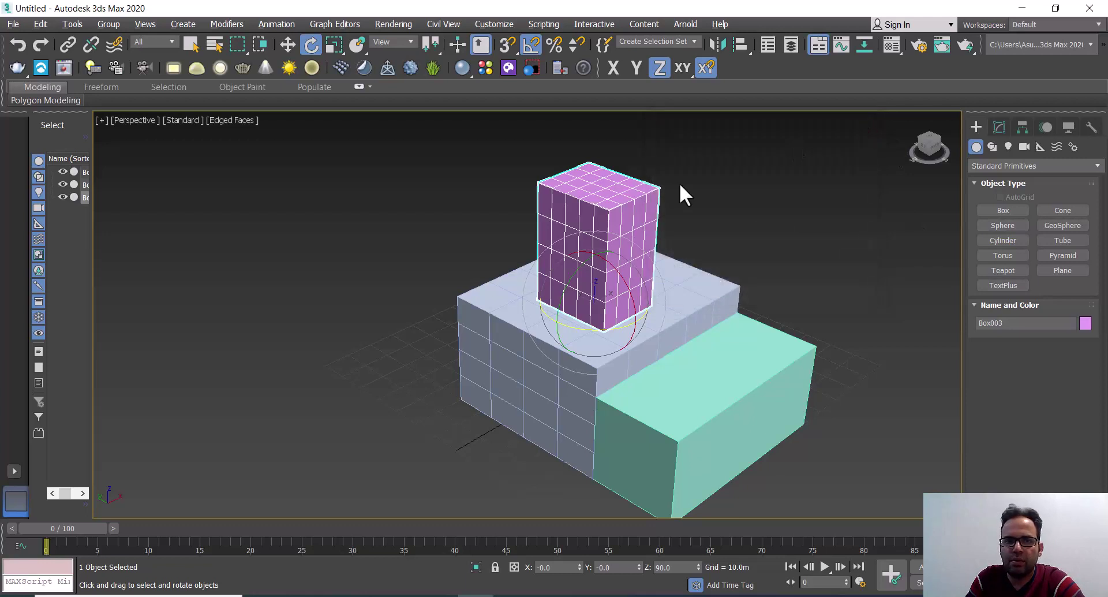
drag(620, 326, 563, 347)
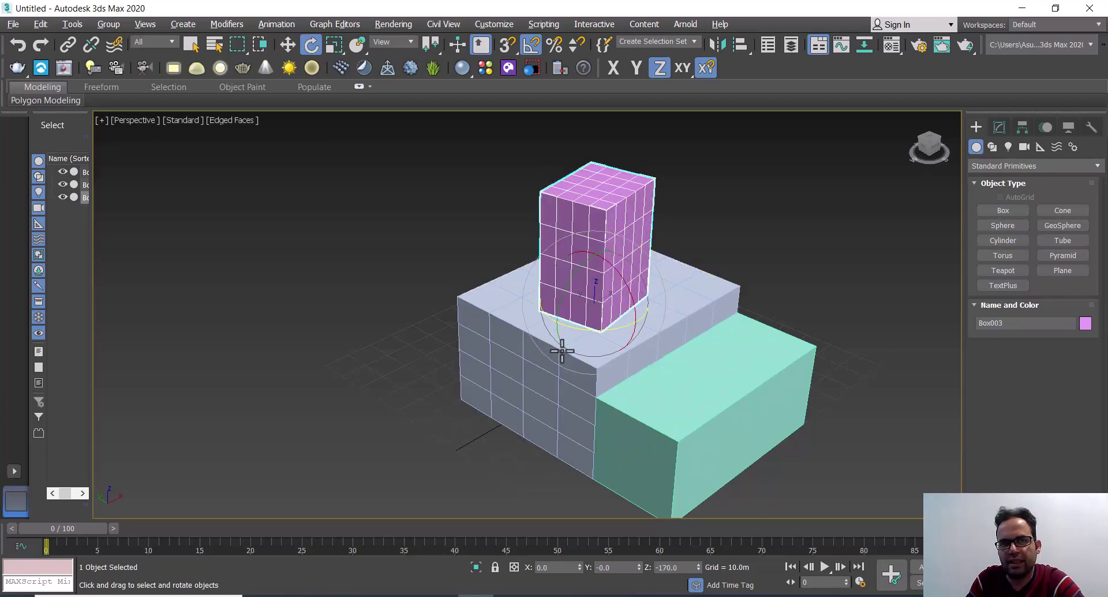
click(746, 224)
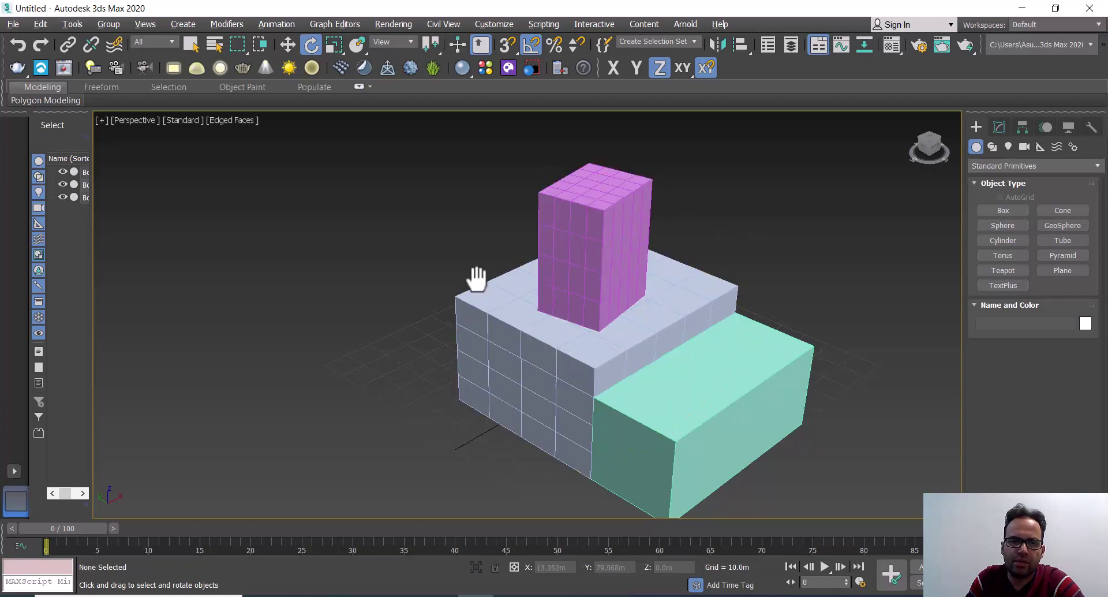
- Select the green box by picking it directly and clear the selection
middle_drag(475, 275, 384, 279)
middle_drag(419, 198, 445, 218)
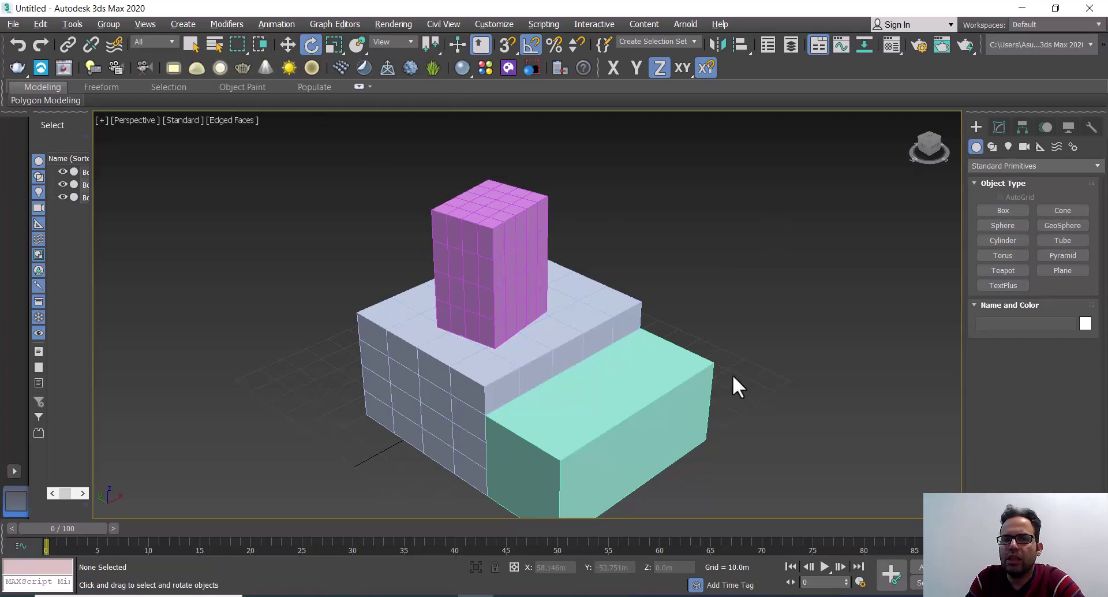
click(700, 404)
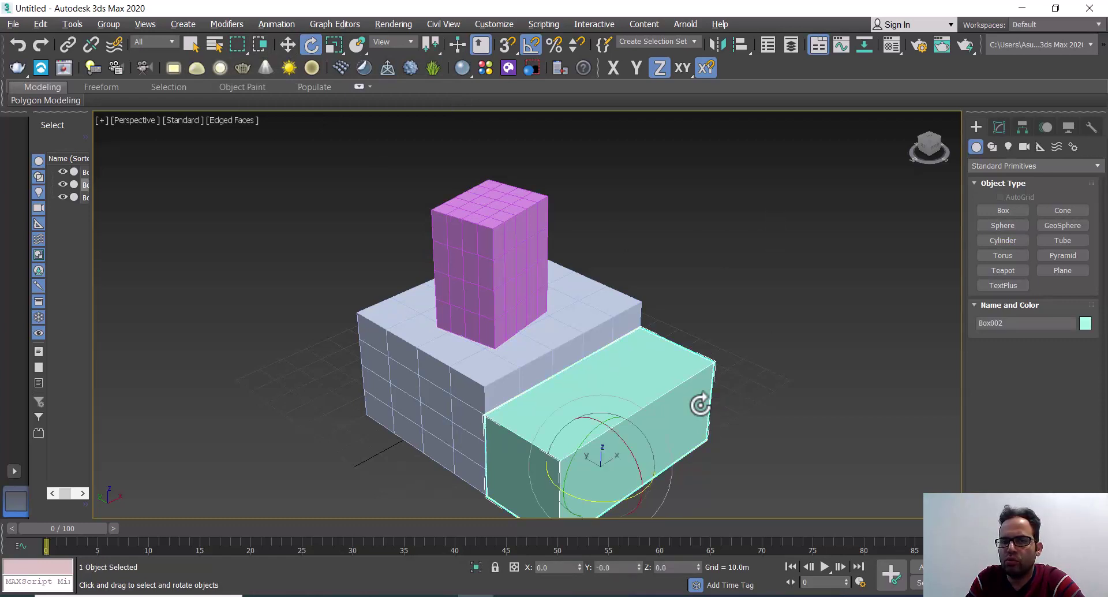
click(846, 407)
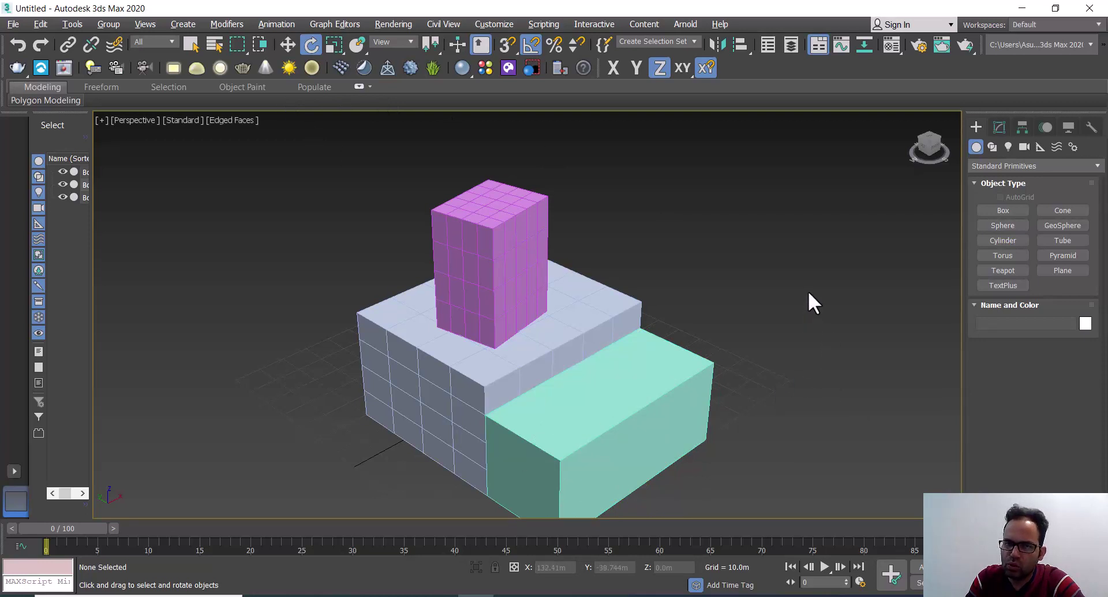
- Test the crossing selection mode by selecting the green box with a region covering only its outer end, clearing the selection each time
drag(692, 437, 684, 460)
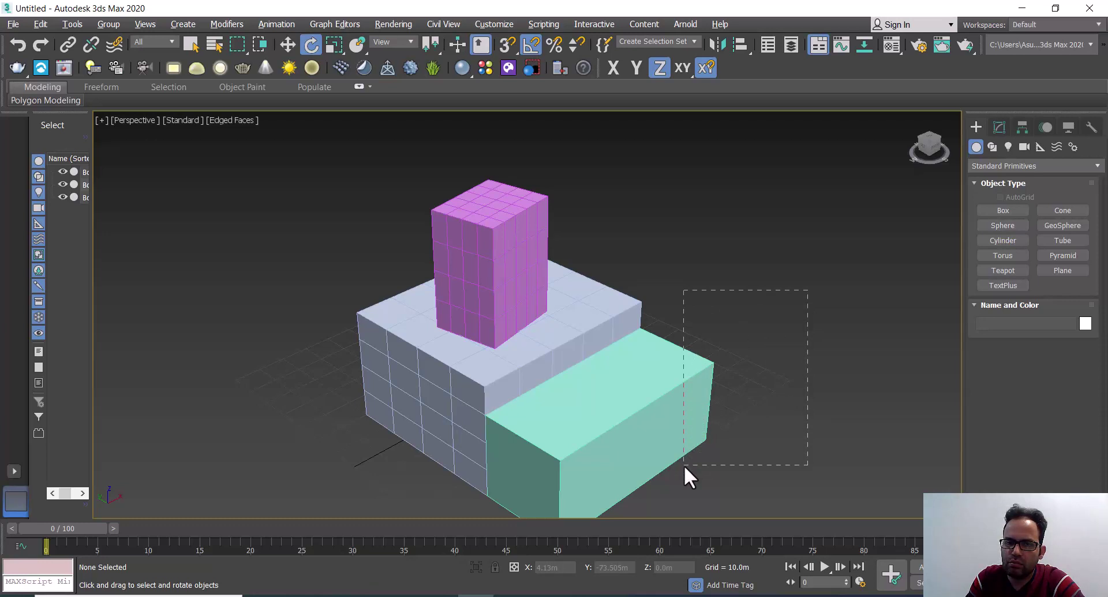
drag(683, 465, 680, 480)
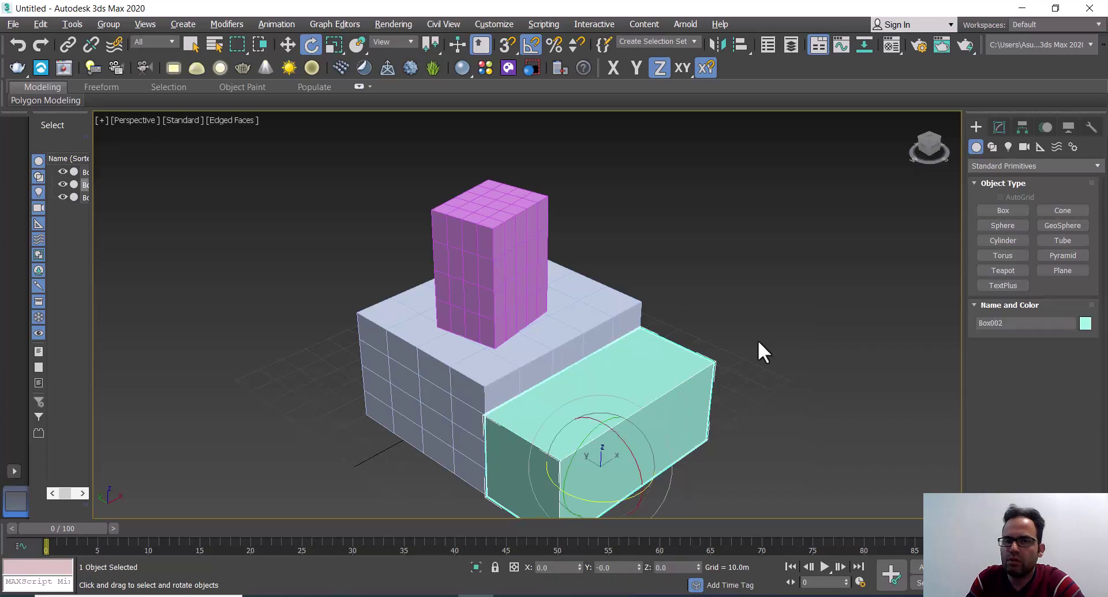
click(752, 272)
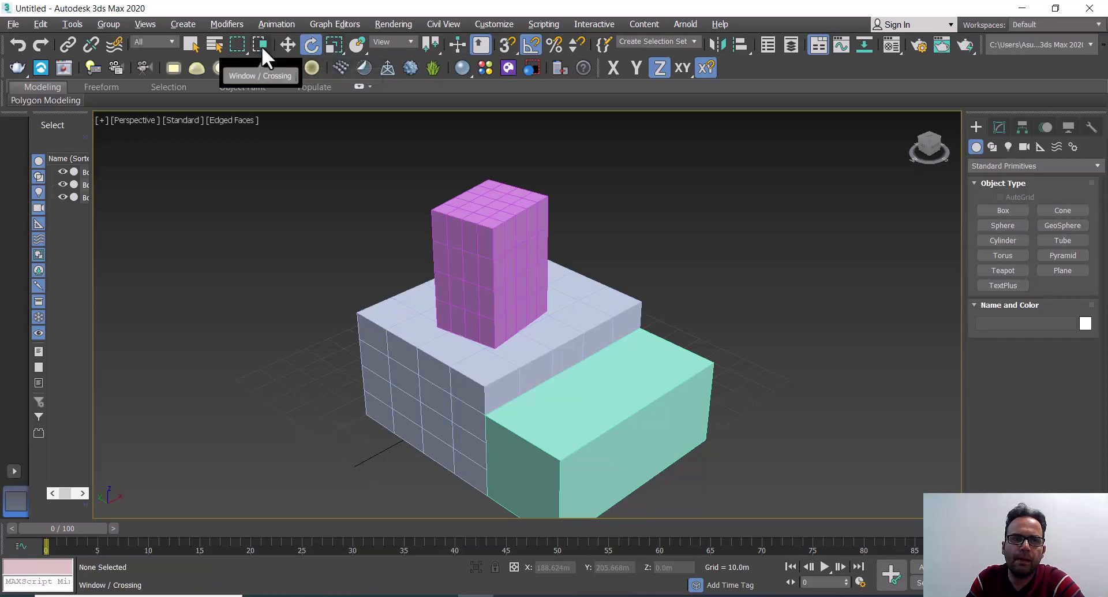
mouse_move(261, 46)
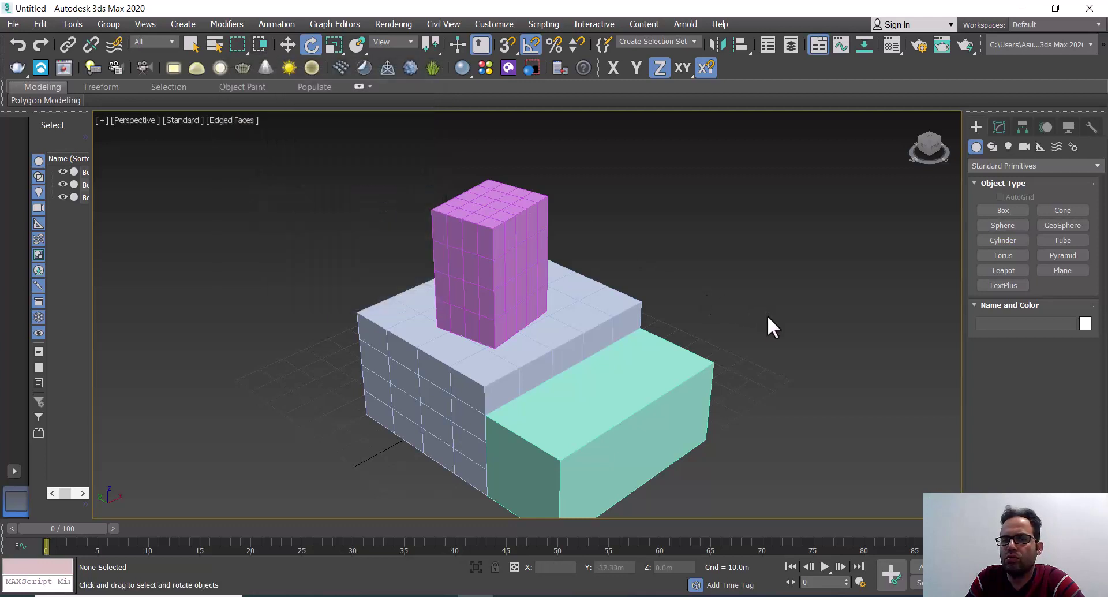
drag(767, 314, 710, 379)
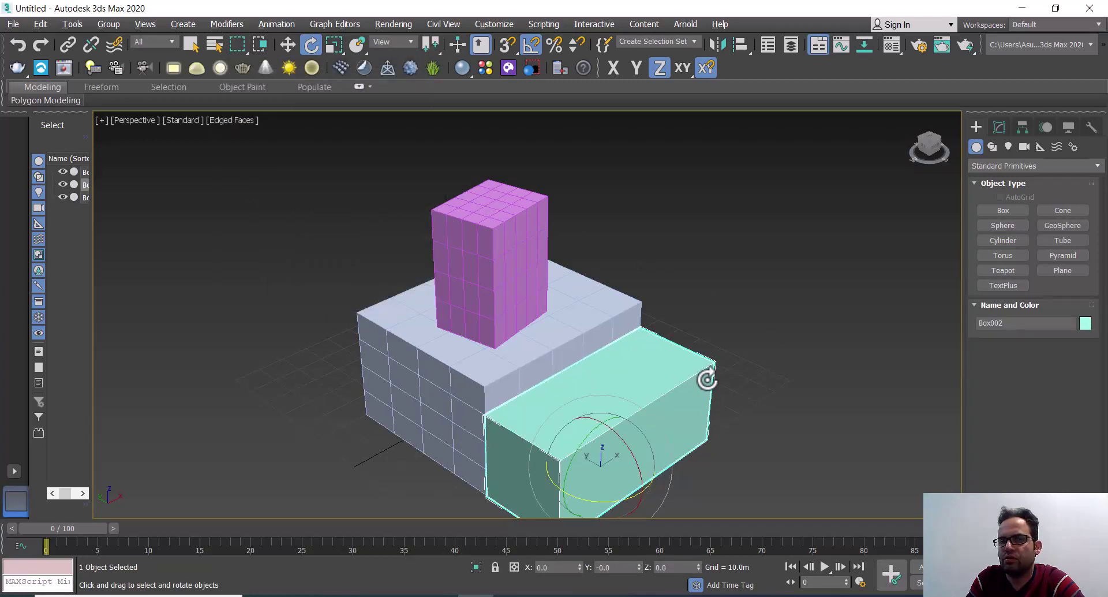
click(365, 154)
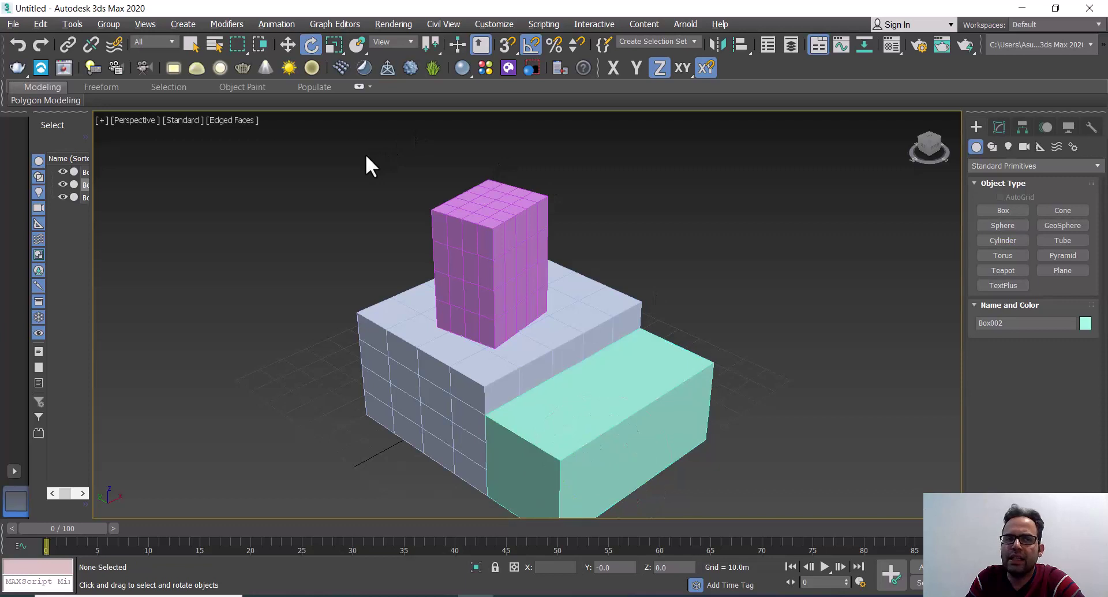
- Test window selection mode on the green box with partial regions and one enclosing it completely, and clear the selection
click(260, 44)
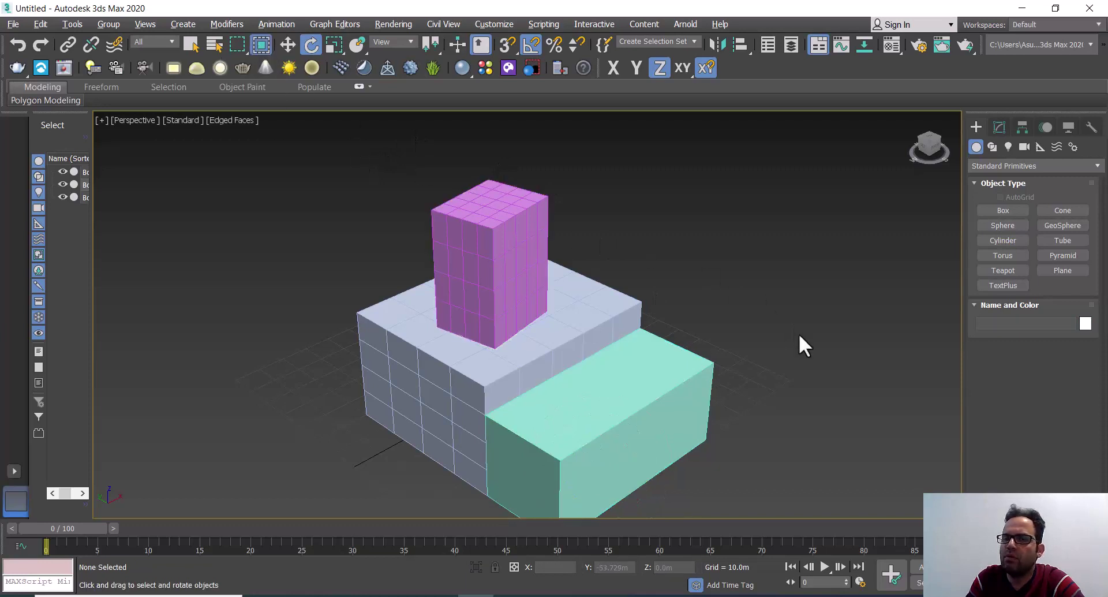
drag(777, 321, 734, 378)
drag(687, 418, 692, 413)
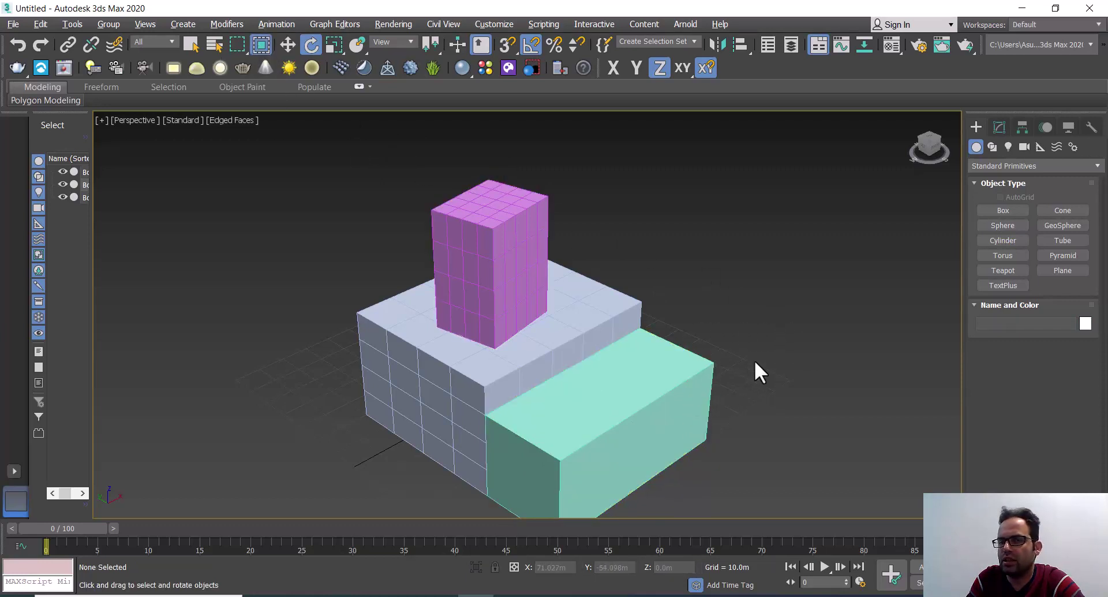
middle_drag(815, 321, 820, 223)
drag(816, 196, 478, 456)
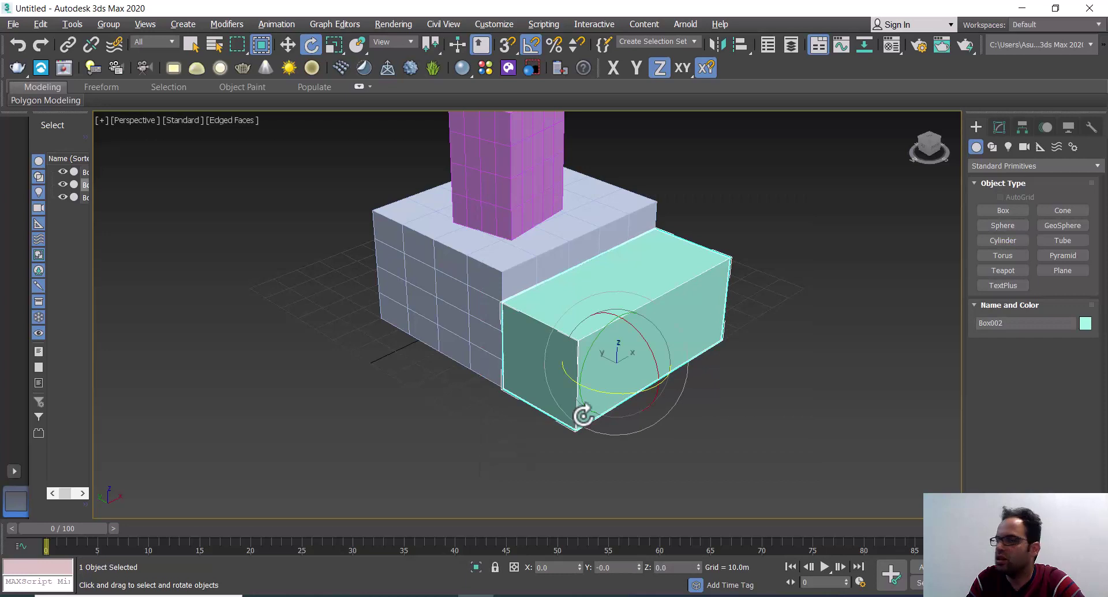
click(754, 397)
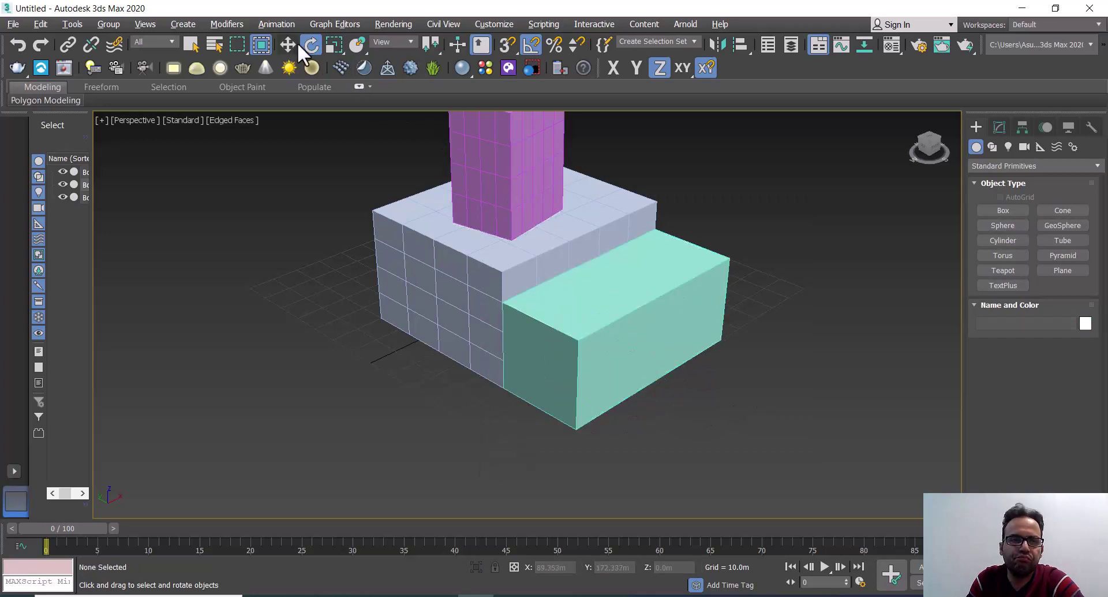
- Return to crossing selection mode and test a rectangular region over the outer end of the green box, leaving nothing selected
click(259, 46)
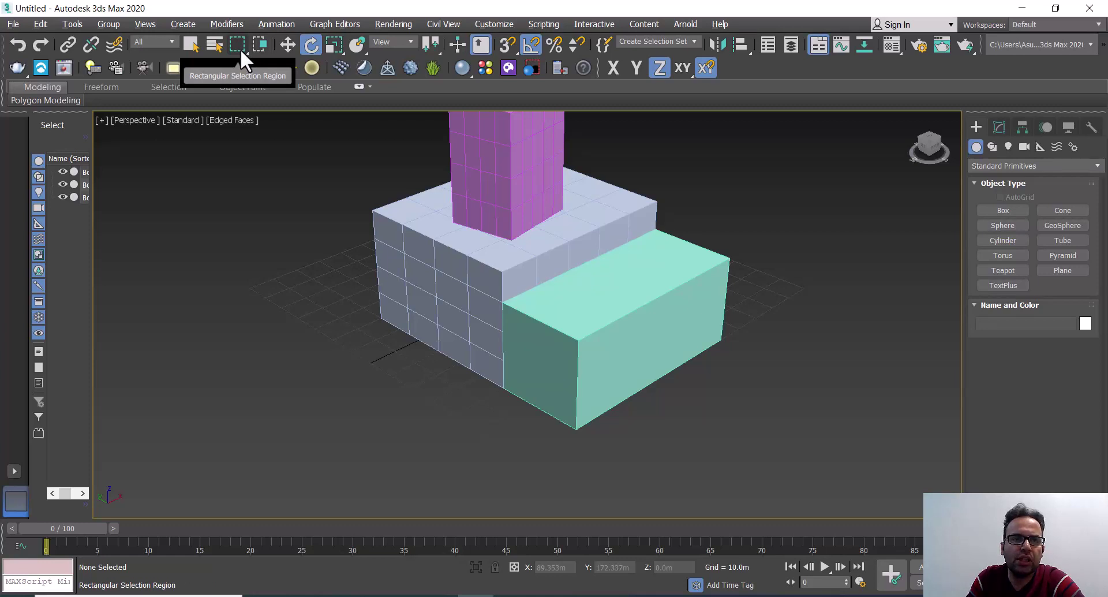
click(239, 46)
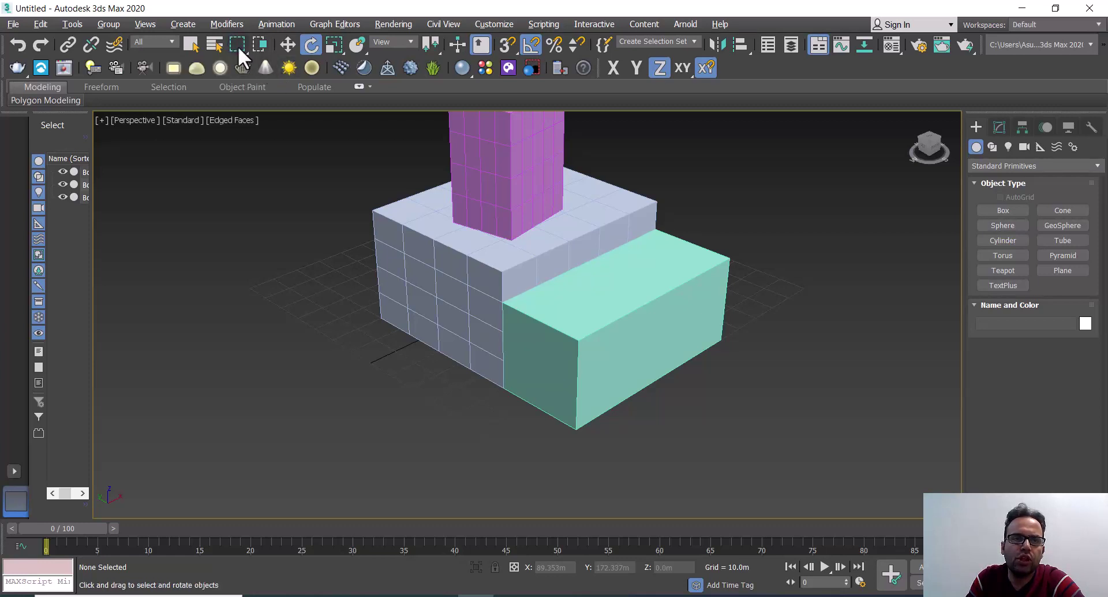
drag(803, 197, 720, 341)
click(811, 312)
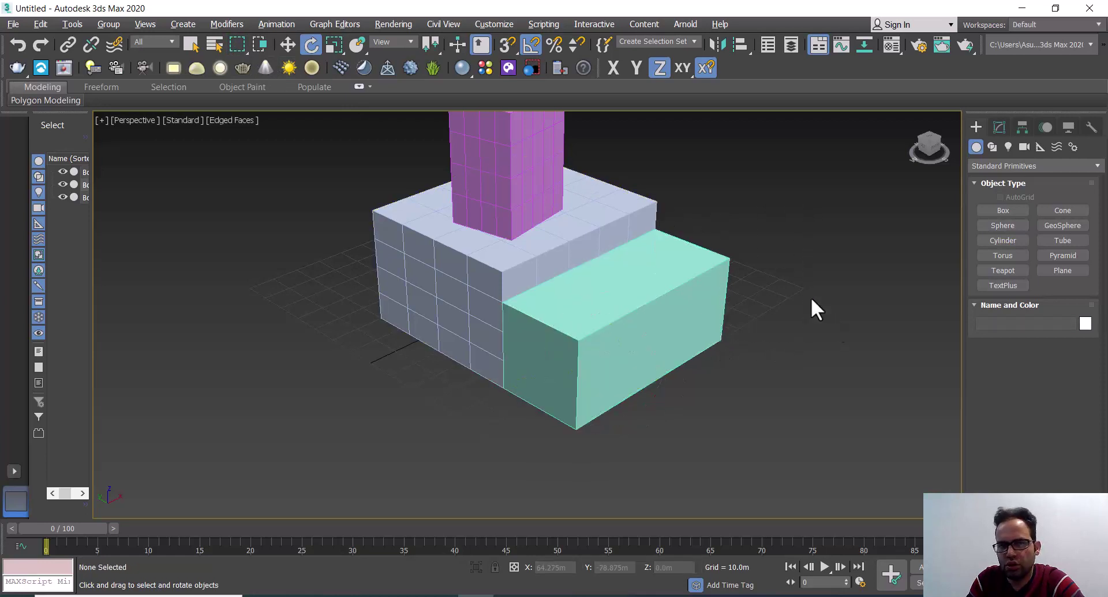
- Use the circular selection region to select the large grey box by its corner, and clear the selection
click(237, 47)
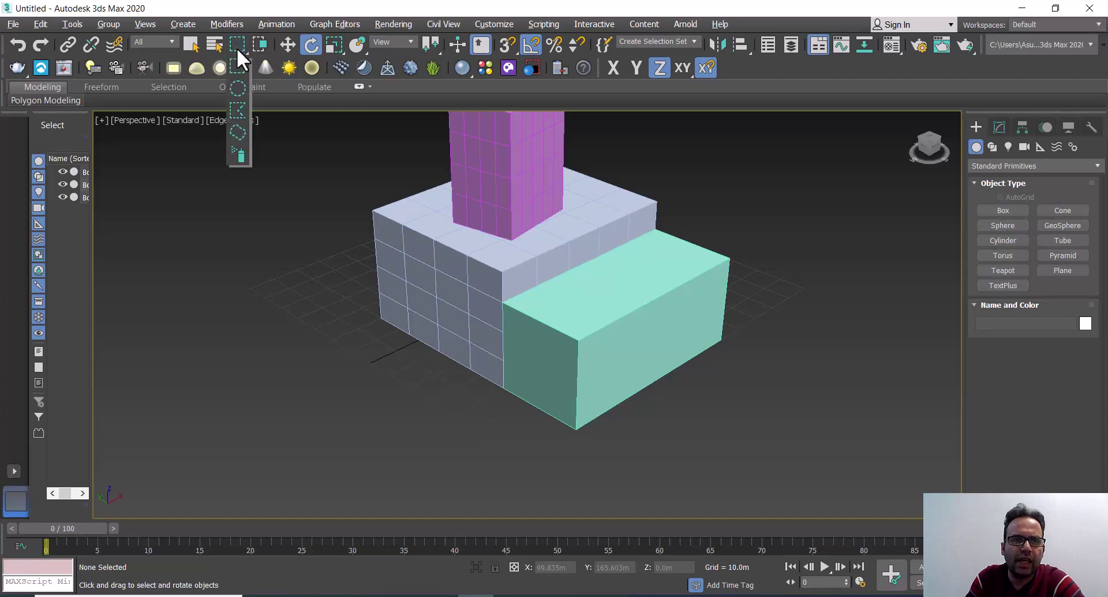
click(241, 94)
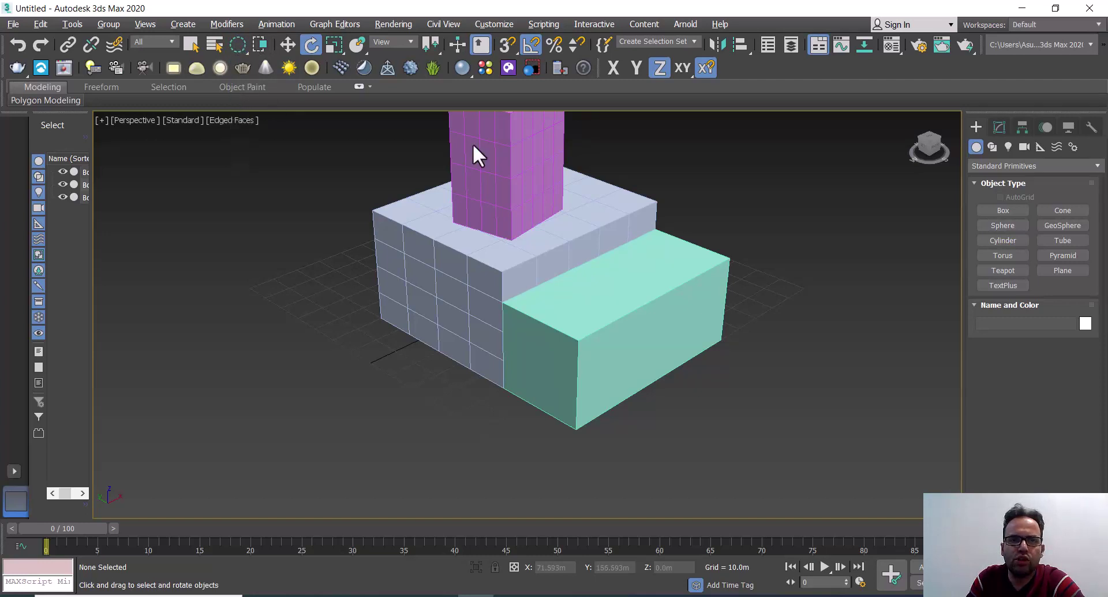
drag(701, 163, 638, 216)
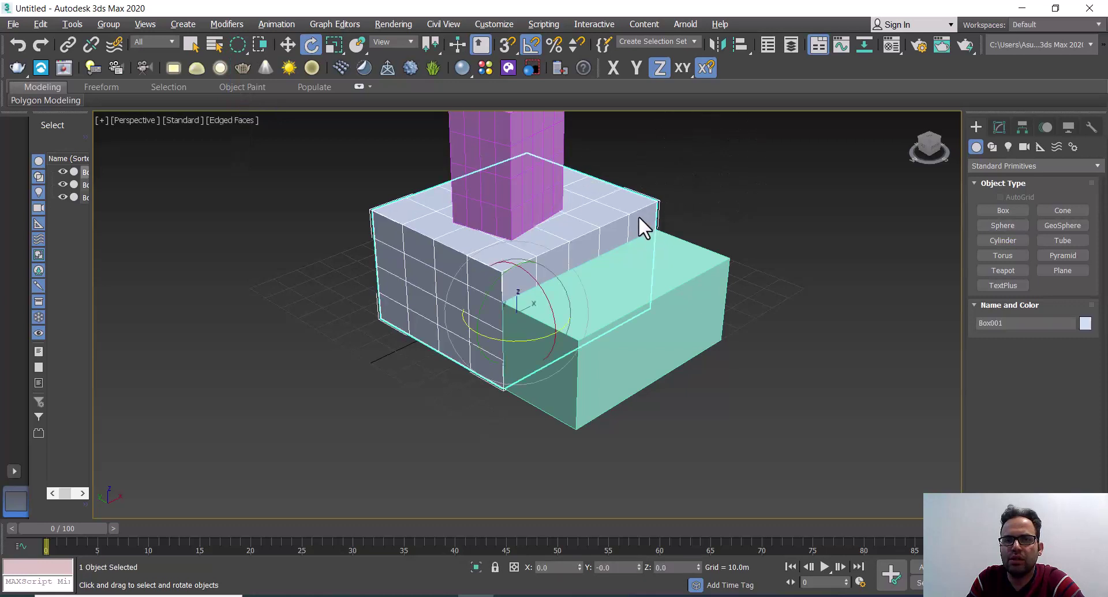
click(659, 148)
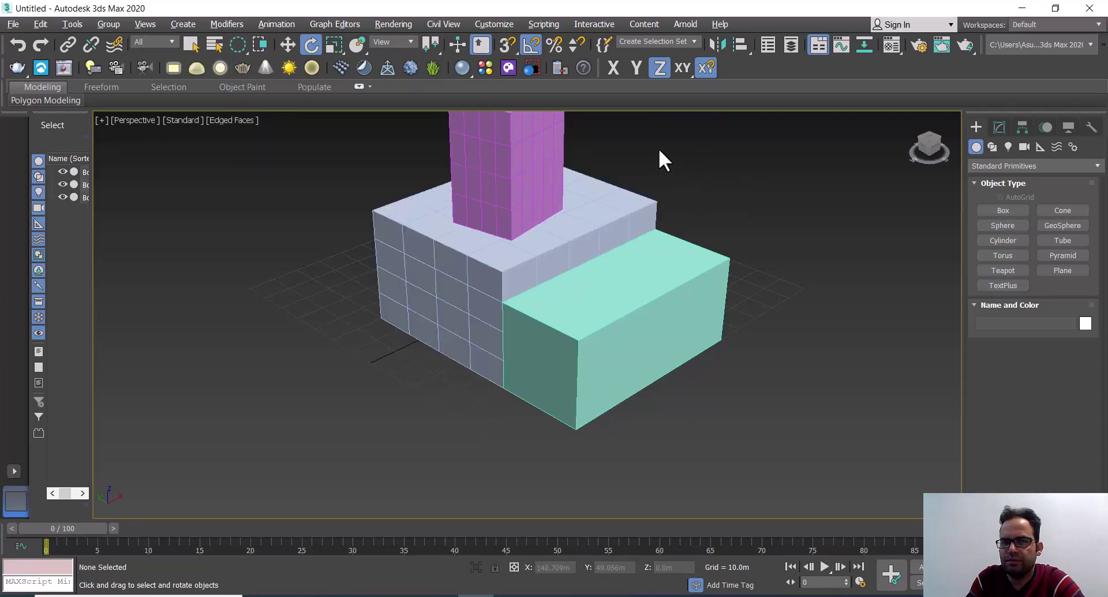
- Use the fence selection region to select the grey and green boxes together with a closed multi-point outline, and clear the selection
click(243, 49)
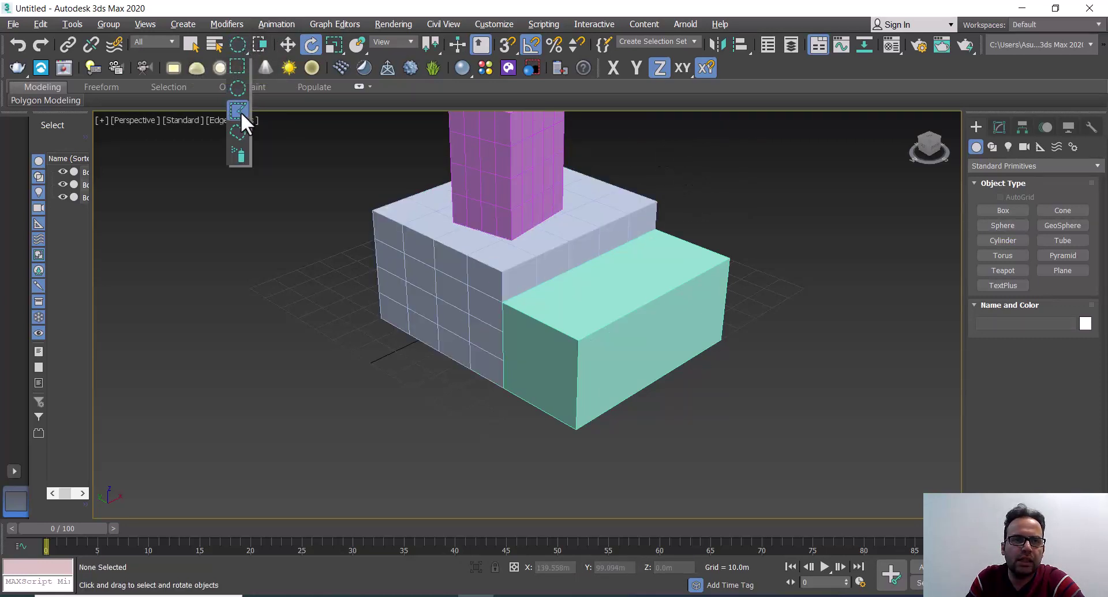
click(241, 112)
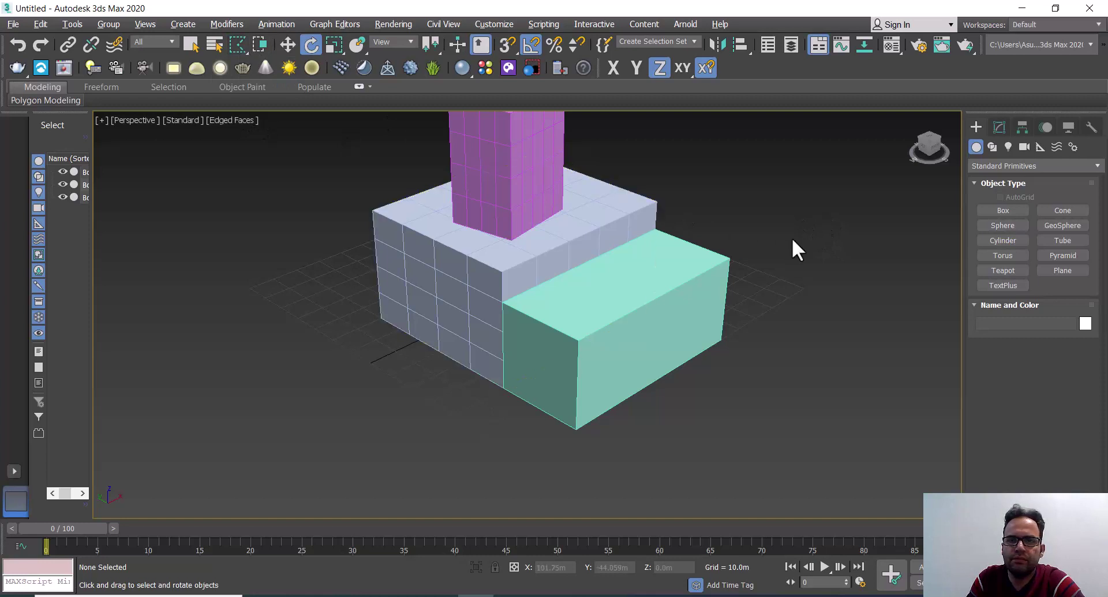
mouse_move(774, 273)
mouse_down()
mouse_move(760, 293)
mouse_move(759, 277)
mouse_up()
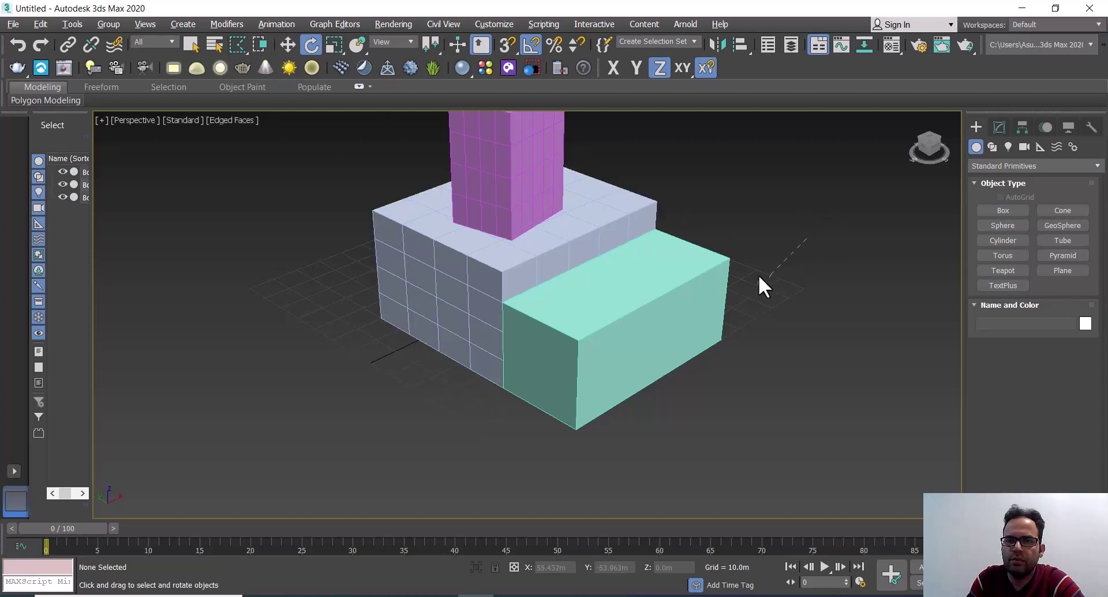
click(777, 366)
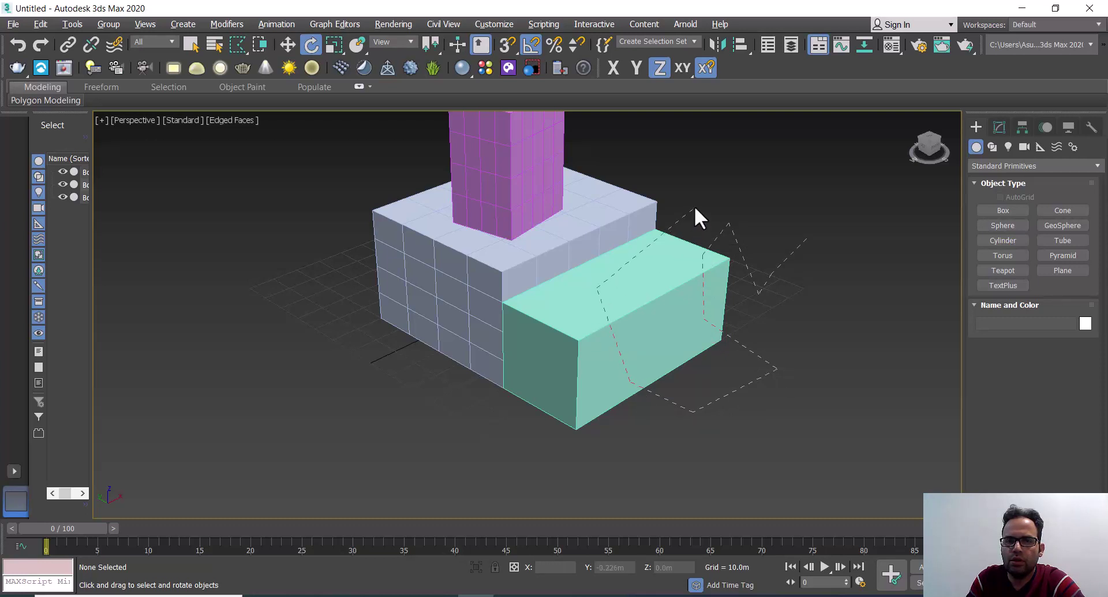
click(649, 144)
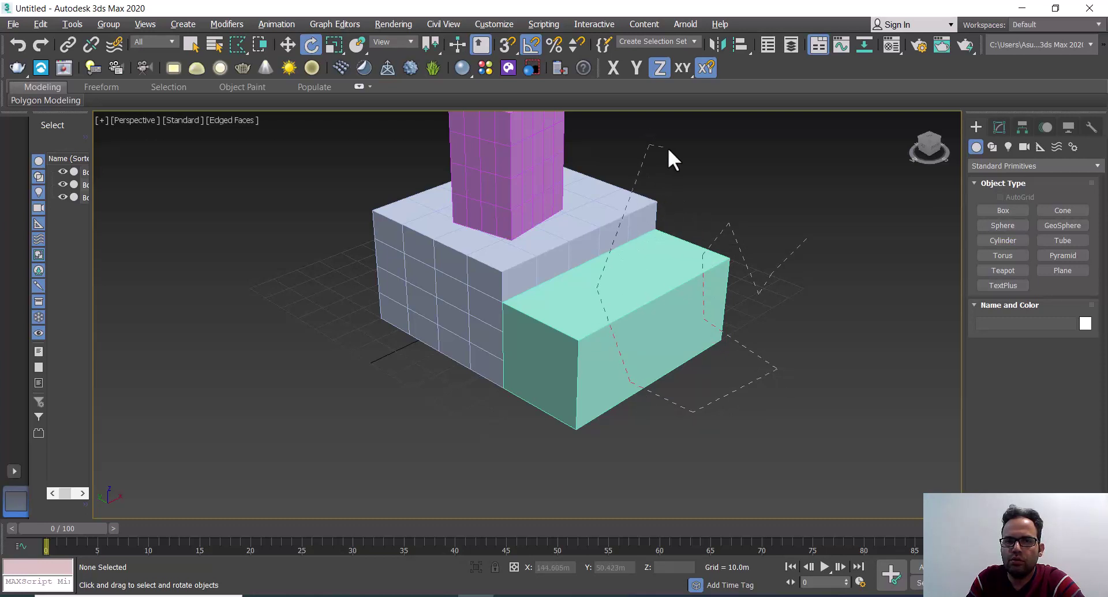
click(808, 240)
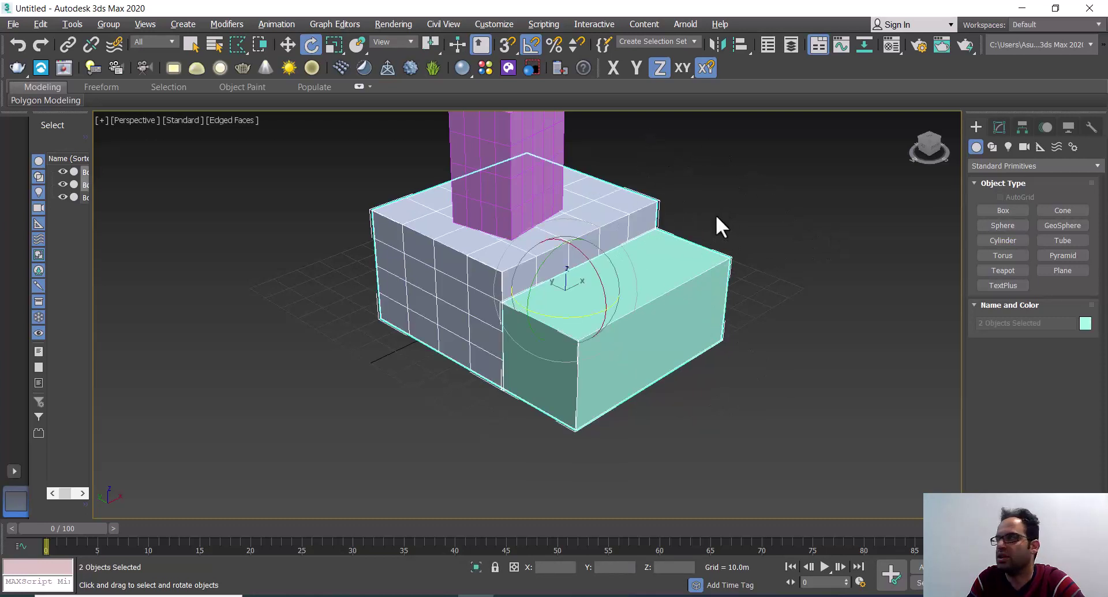
click(768, 217)
- Use the lasso selection region to test selecting boxes, starting with the green one, and clear the selection
click(245, 53)
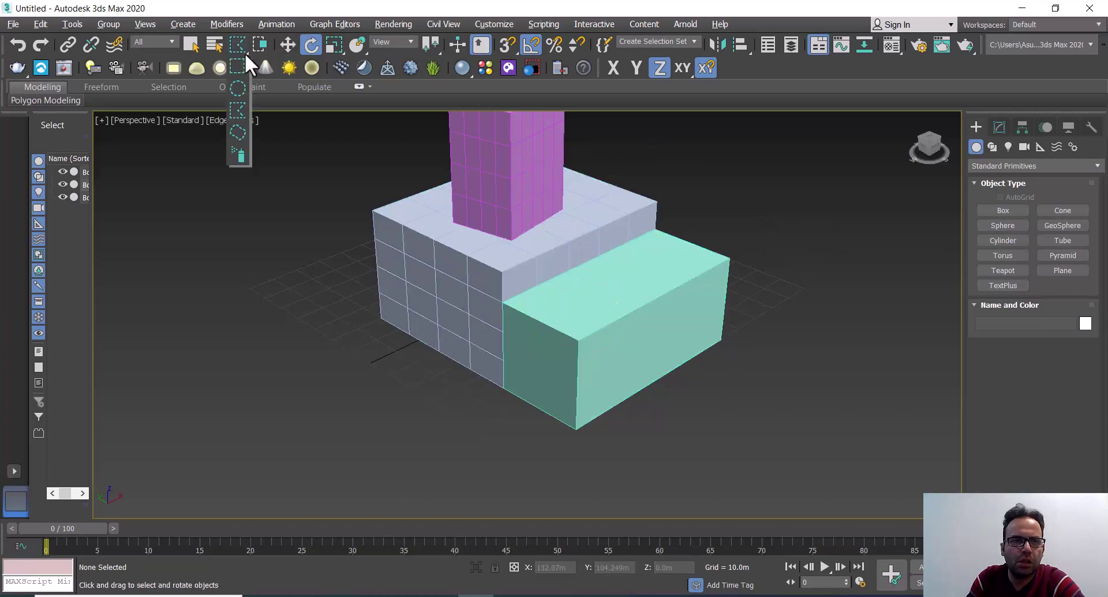
click(240, 130)
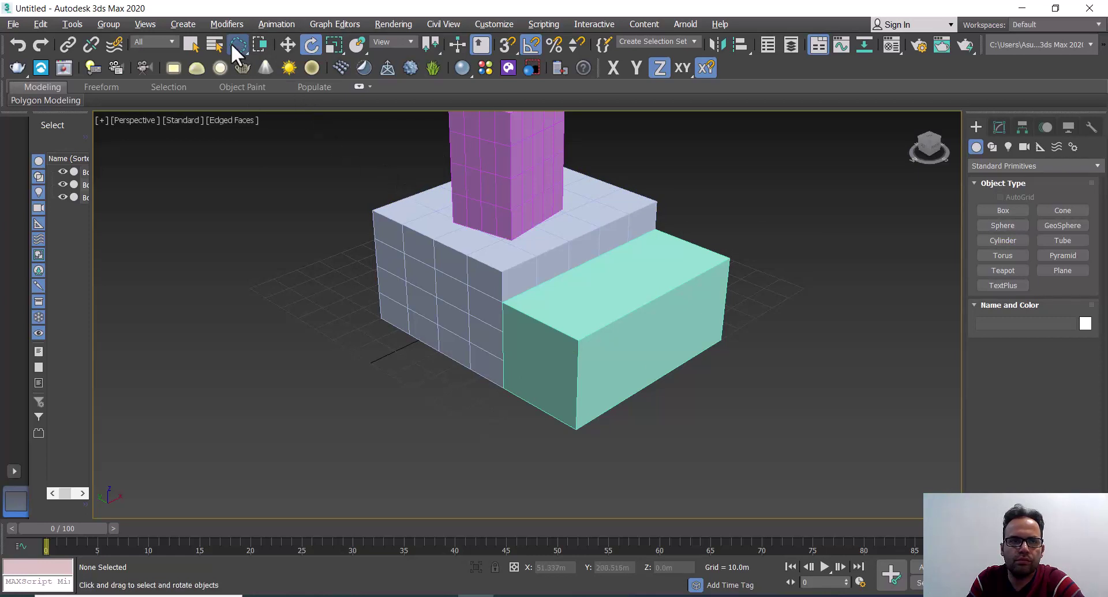
click(580, 286)
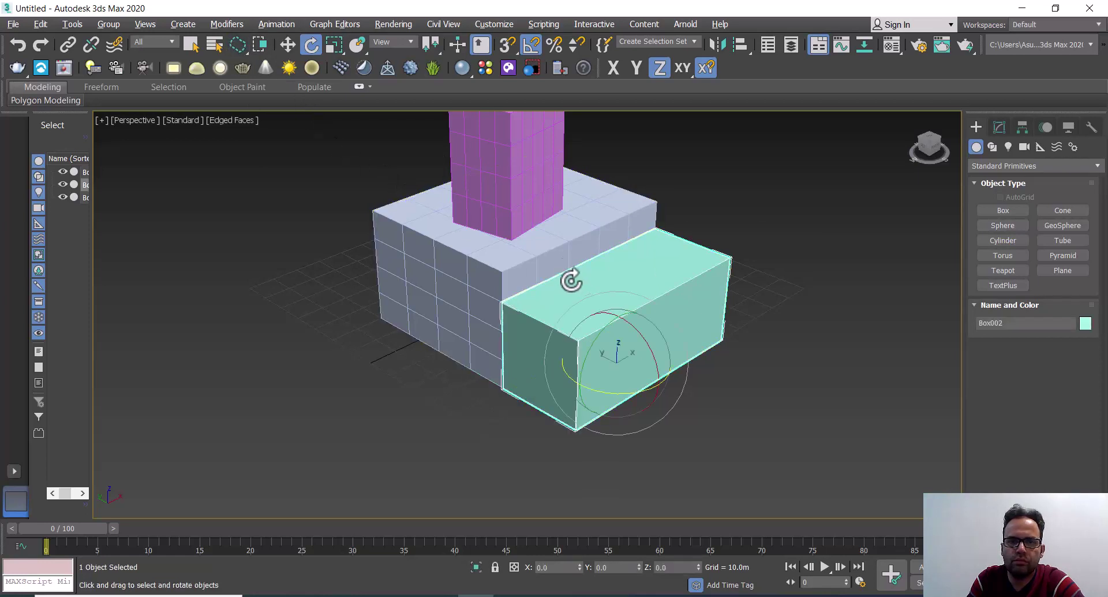
click(541, 254)
click(520, 188)
click(726, 198)
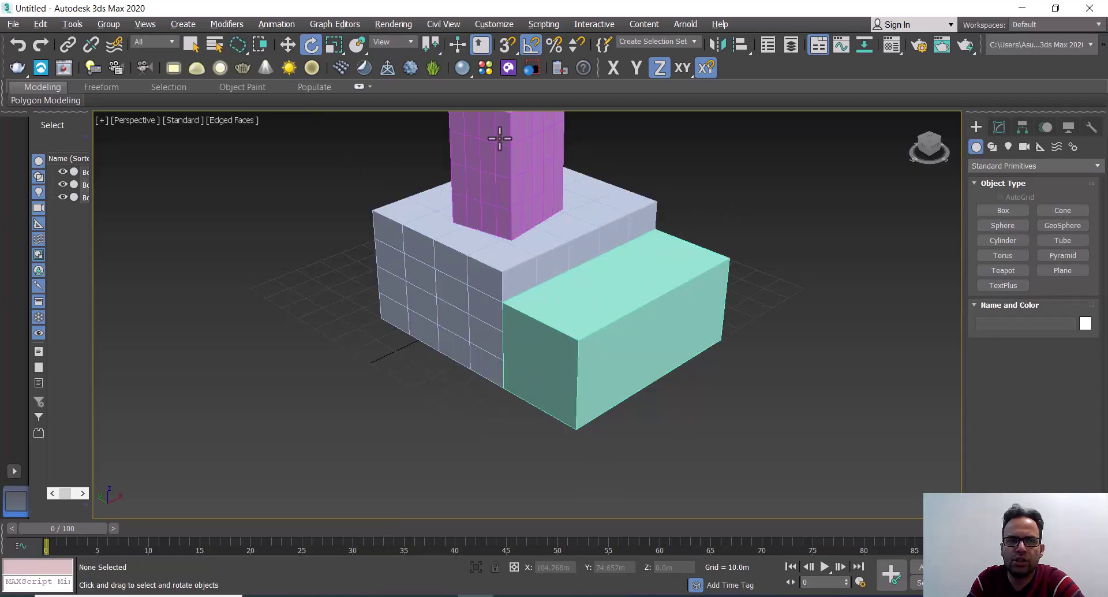
- Switch to the paint selection region, try it on the green box, undo the box's accidental rotation, and clear the selection
drag(237, 49, 232, 158)
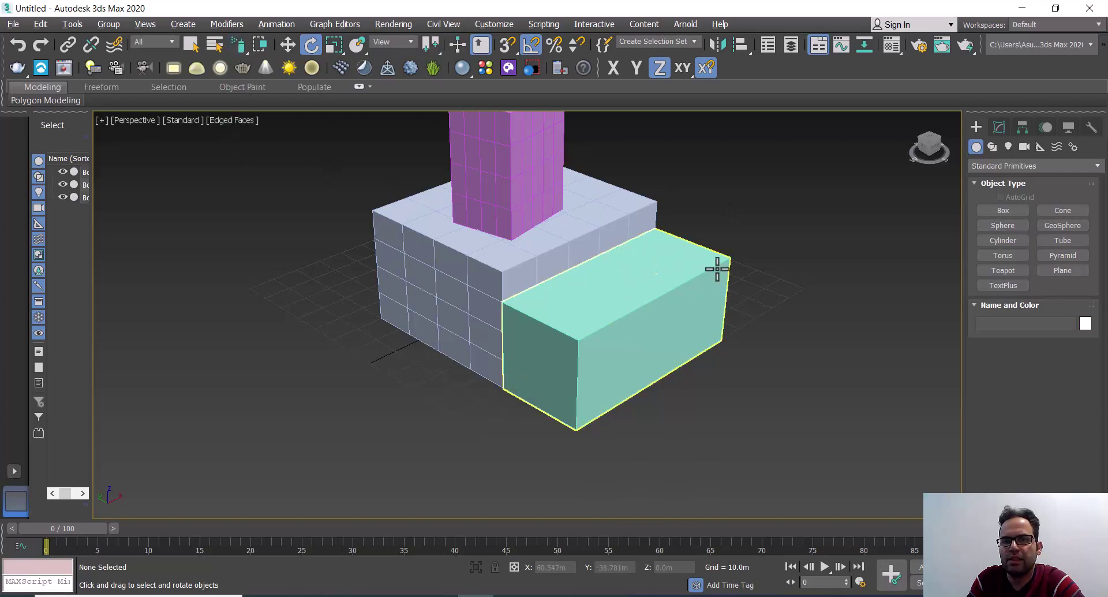
mouse_move(679, 282)
mouse_down()
mouse_move(653, 265)
mouse_move(670, 280)
mouse_up()
click(763, 273)
key(ctrl+z)
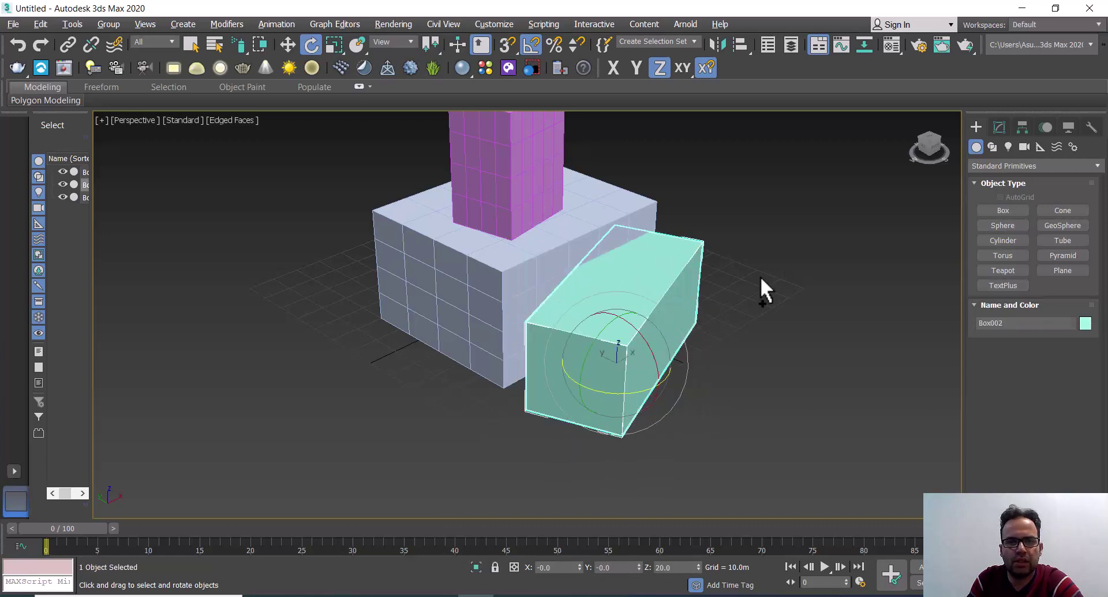
key(ctrl+z)
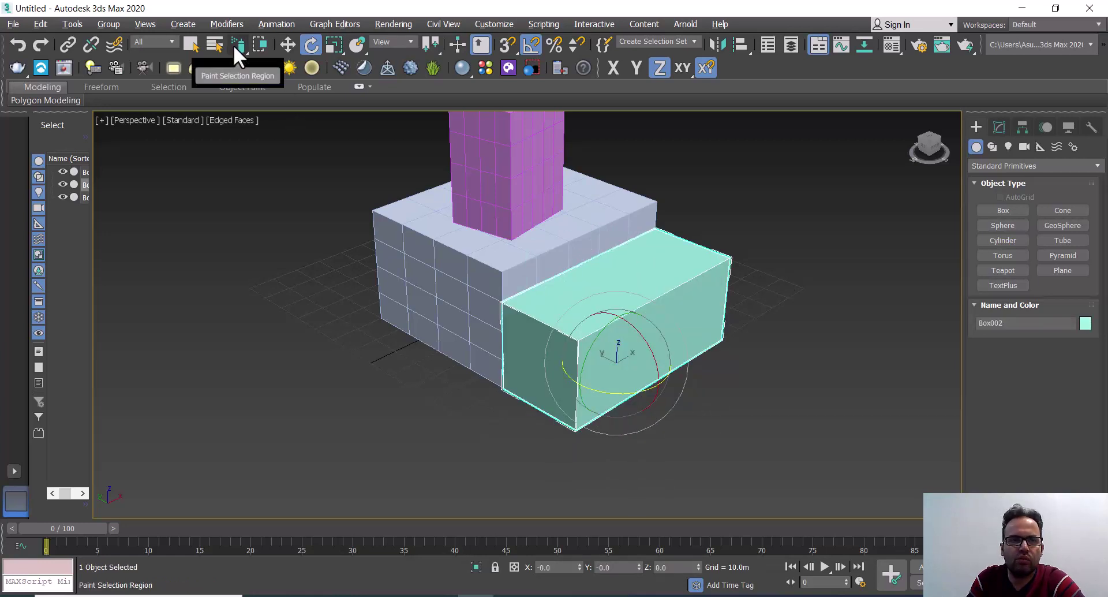
click(783, 317)
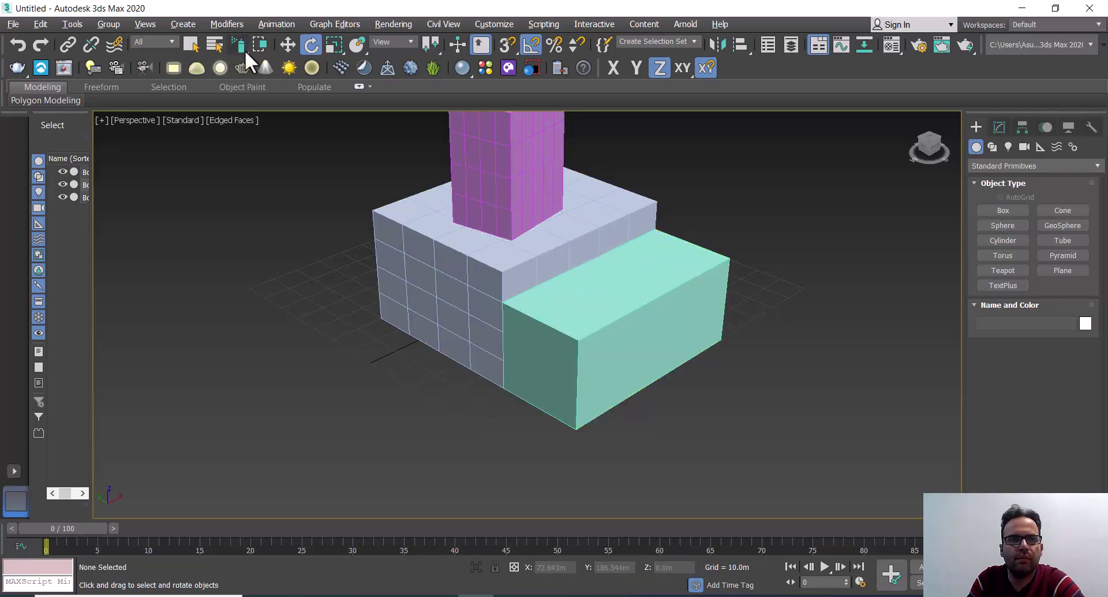
- Select the green box and activate the Move tool
click(627, 278)
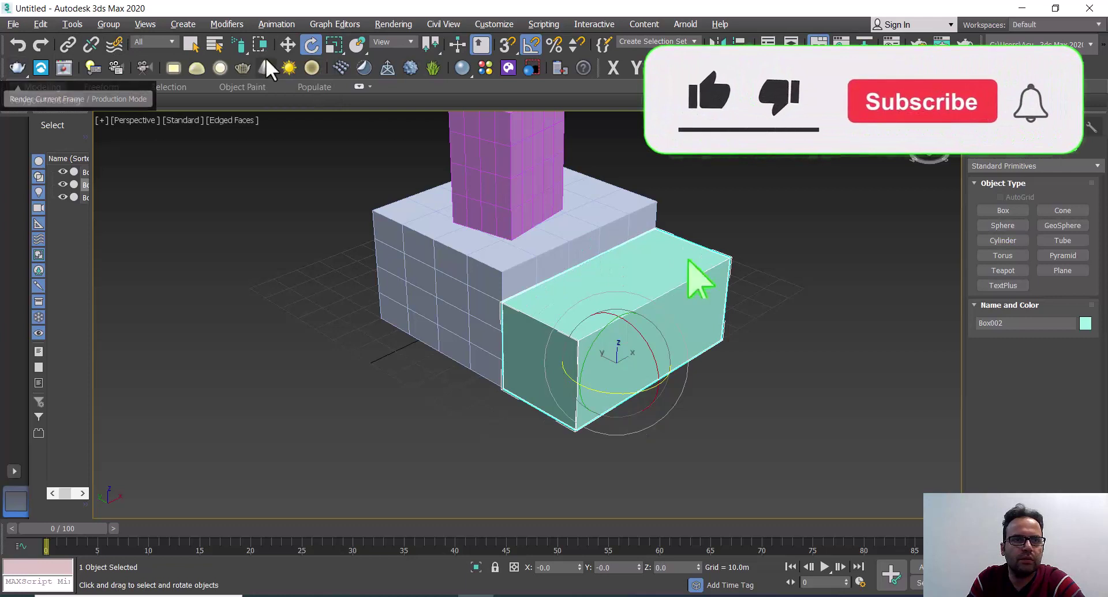
click(283, 47)
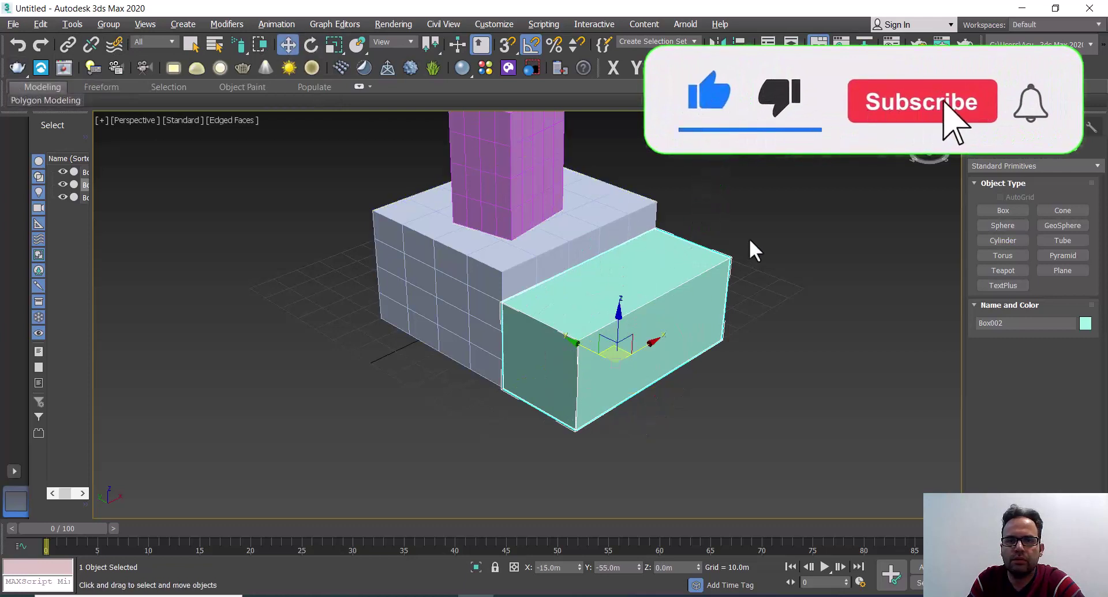